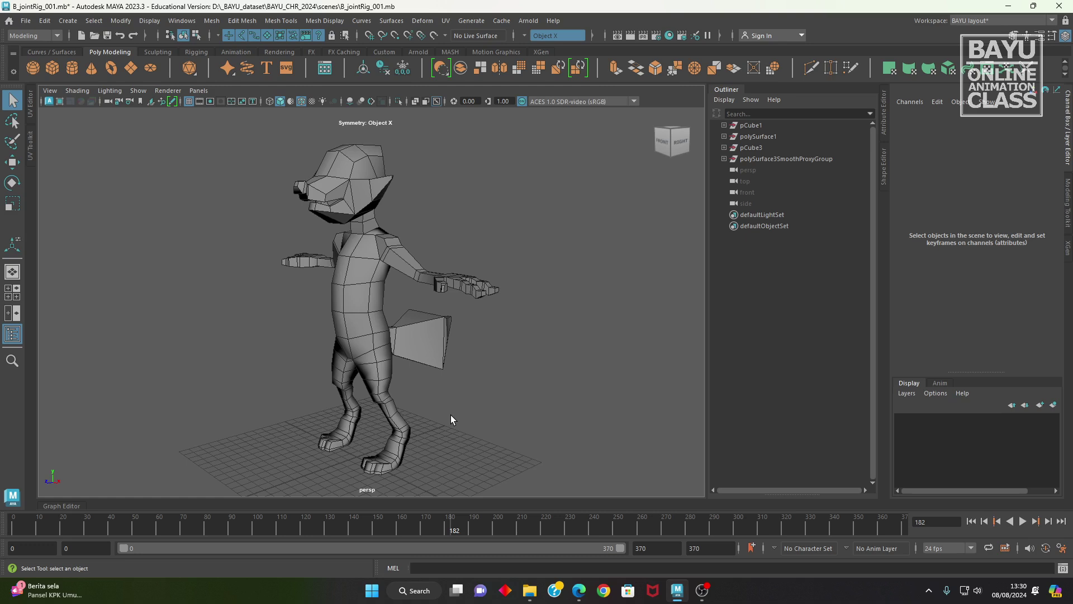
{"action": "mouse_move", "coordinate": [436, 406]}
{"action": "left_mouse_down", "text": "alt"}
{"action": "mouse_move", "coordinate": [417, 407]}
{"action": "mouse_move", "coordinate": [451, 412]}
{"action": "left_mouse_up", "text": "alt"}
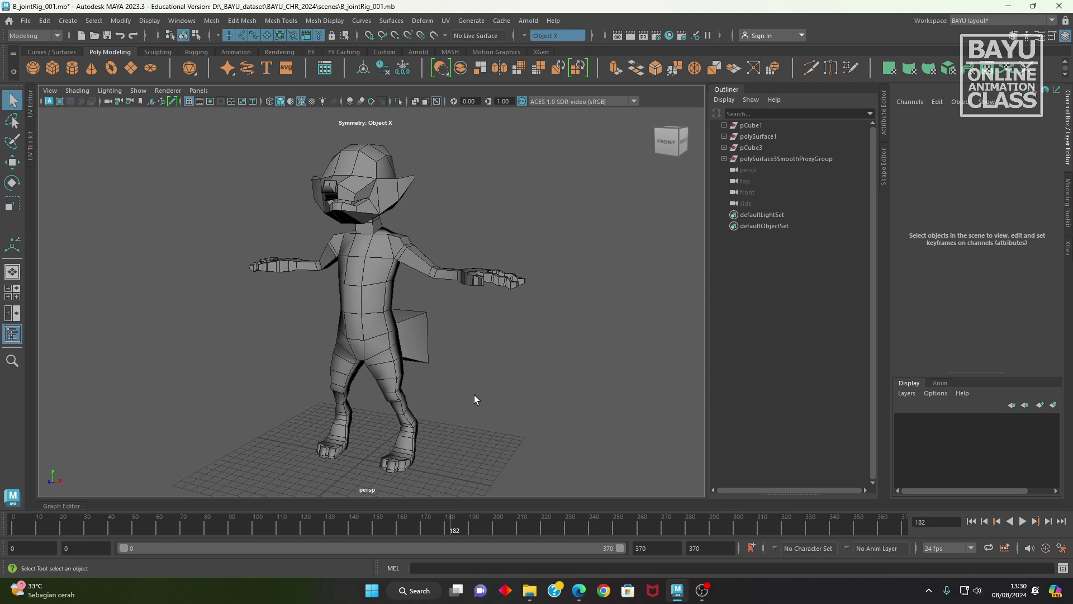
{"action": "left_click_drag", "start_coordinate": [494, 333], "coordinate": [394, 373], "text": "alt"}
{"action": "scroll", "coordinate": [409, 370], "scroll_direction": "down", "scroll_amount": 3}
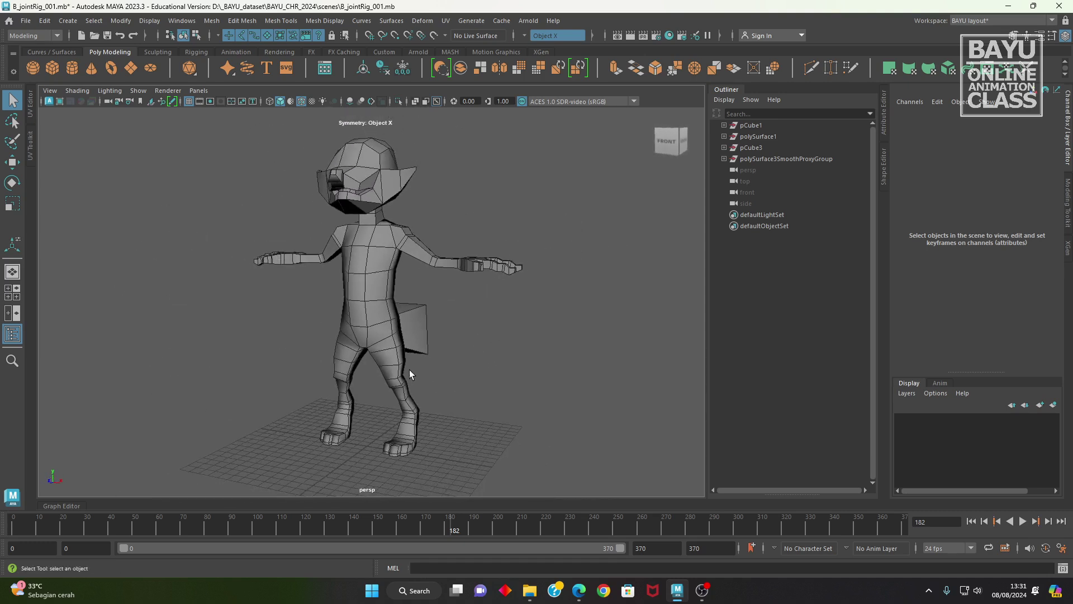
{"action": "middle_click_drag", "start_coordinate": [409, 370], "coordinate": [411, 380], "text": "alt"}
{"action": "left_click_drag", "start_coordinate": [436, 383], "coordinate": [412, 390], "text": "alt"}
- Frame the whole character in all four views and fill the workspace with the side view
{"action": "key", "text": "space"}
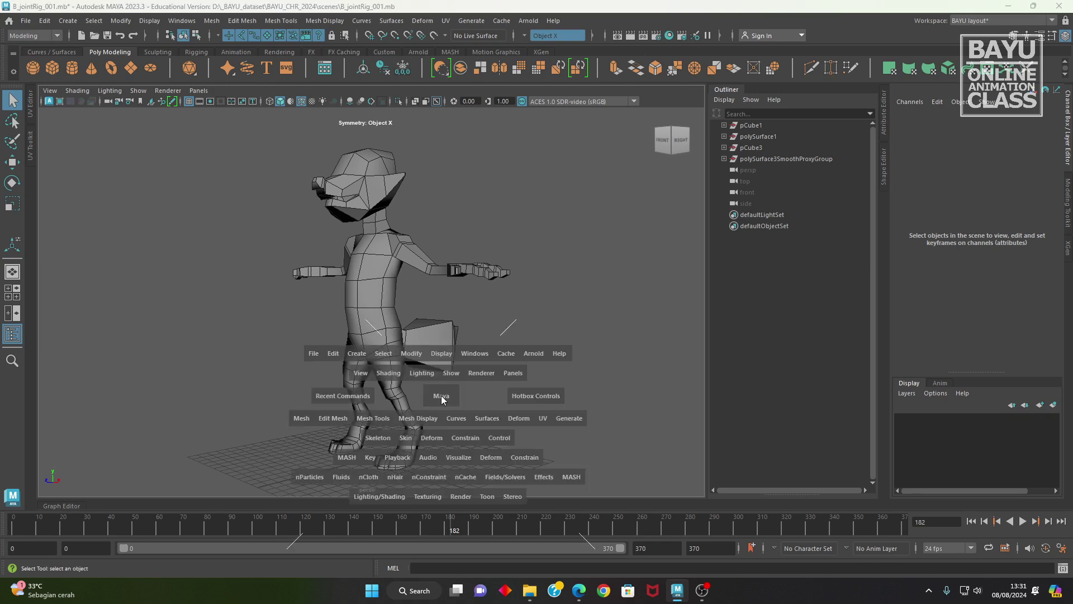
{"action": "key", "text": "space"}
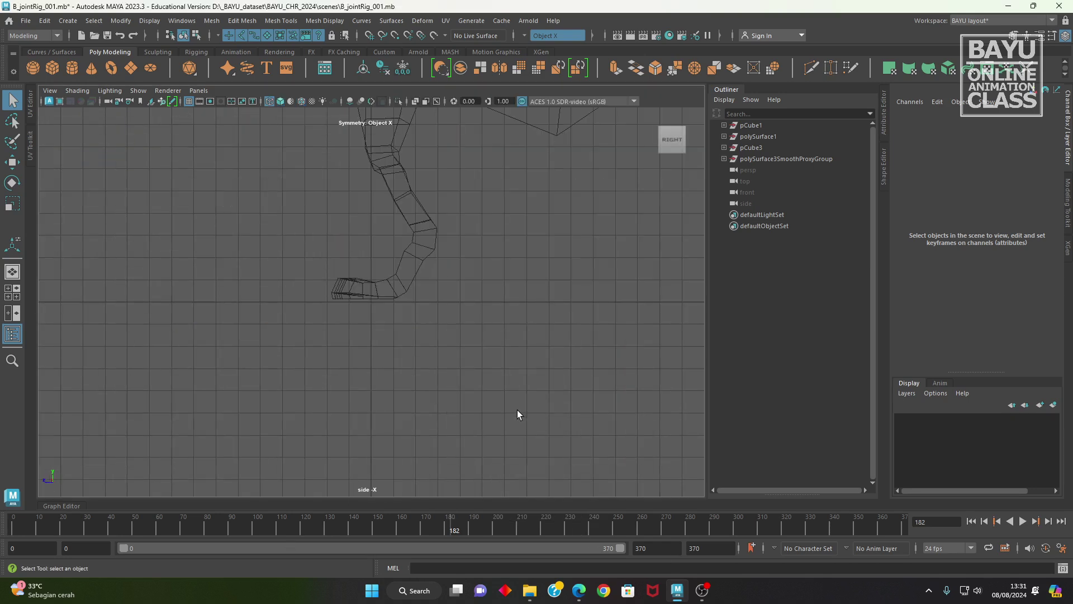
{"action": "key", "text": "space"}
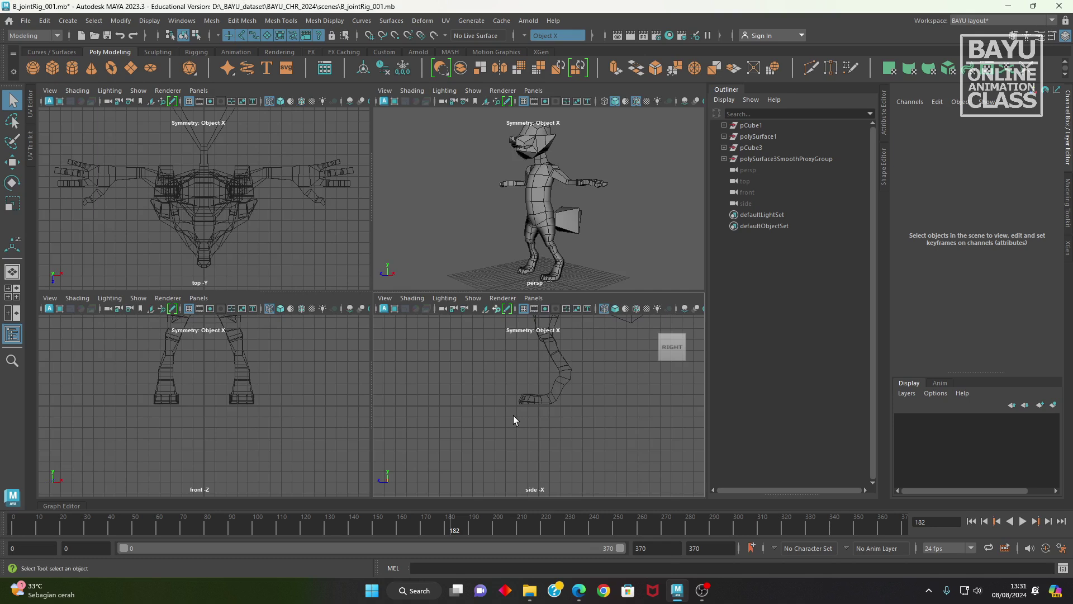
{"action": "key", "text": "a"}
{"action": "key", "text": "a"}
{"action": "key", "text": "a"}
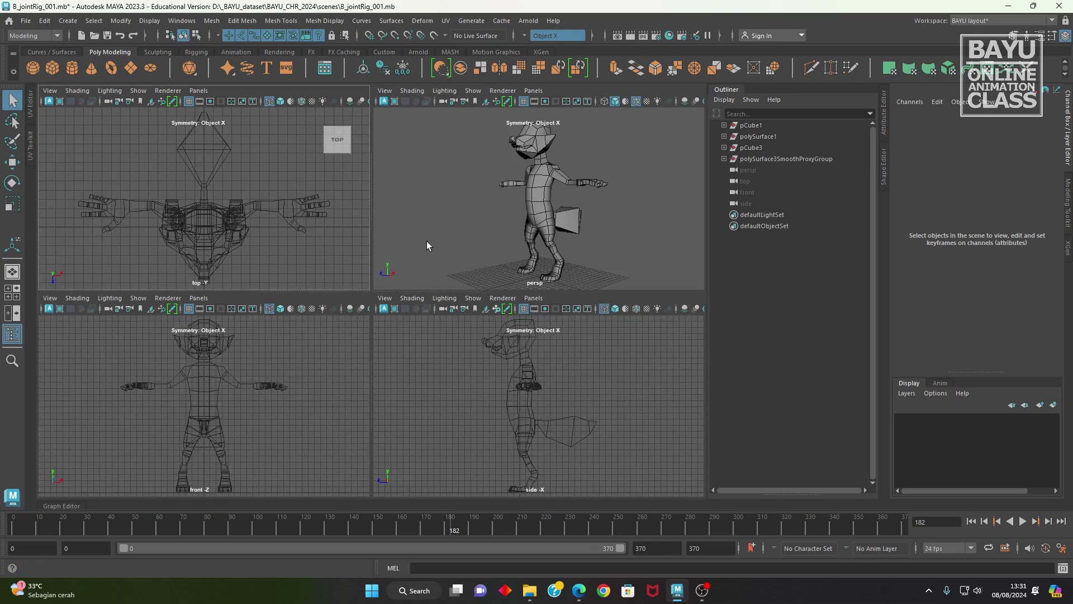
{"action": "key", "text": "a"}
{"action": "key", "text": "space"}
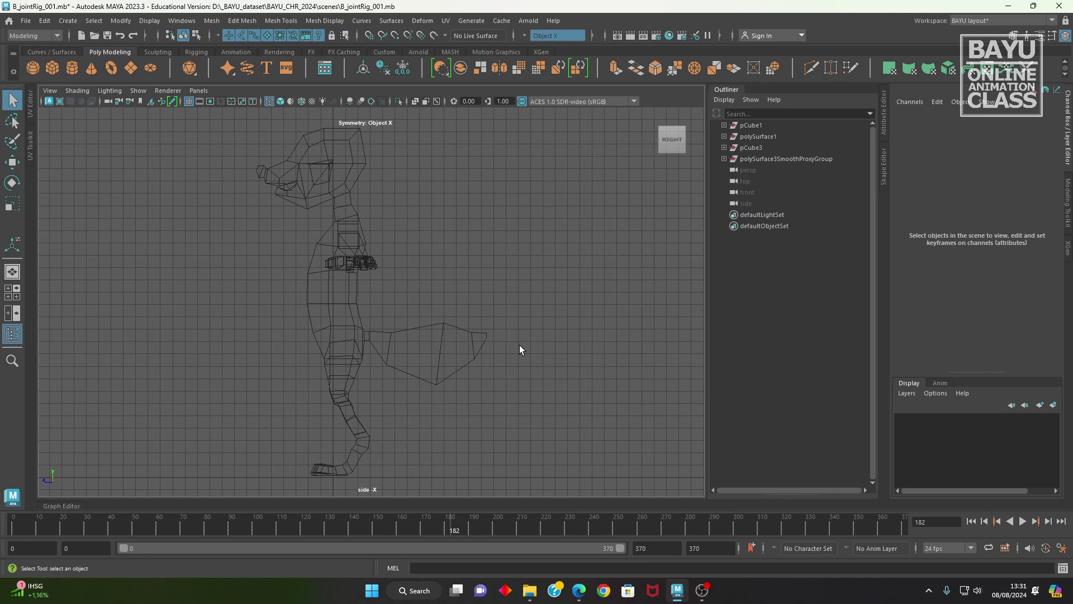
{"action": "middle_click_drag", "start_coordinate": [352, 363], "coordinate": [370, 361], "text": "alt"}
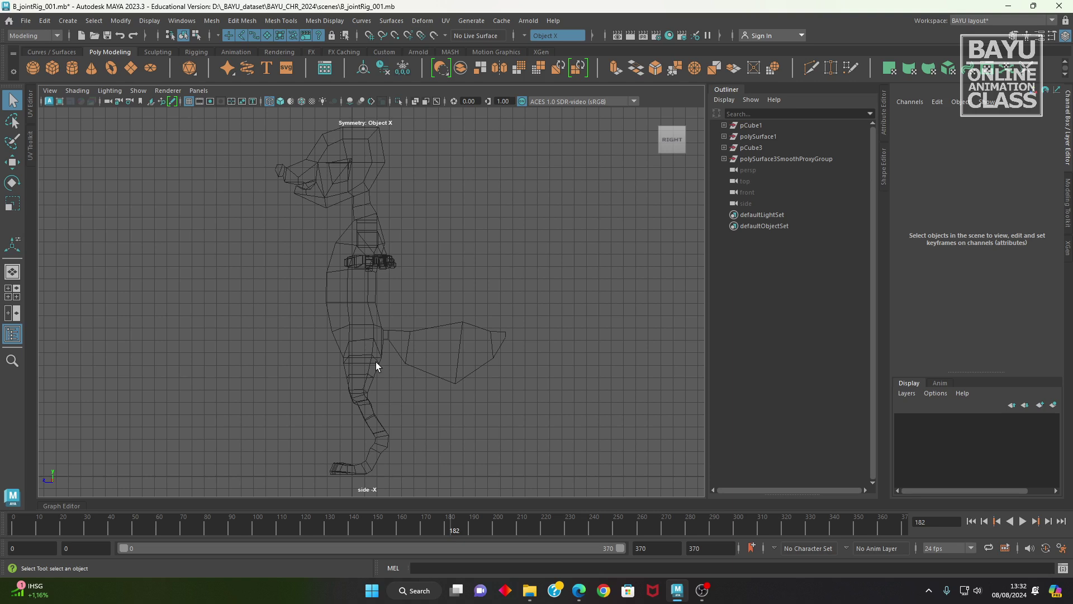
{"action": "middle_click_drag", "start_coordinate": [400, 384], "coordinate": [402, 373], "text": "alt"}
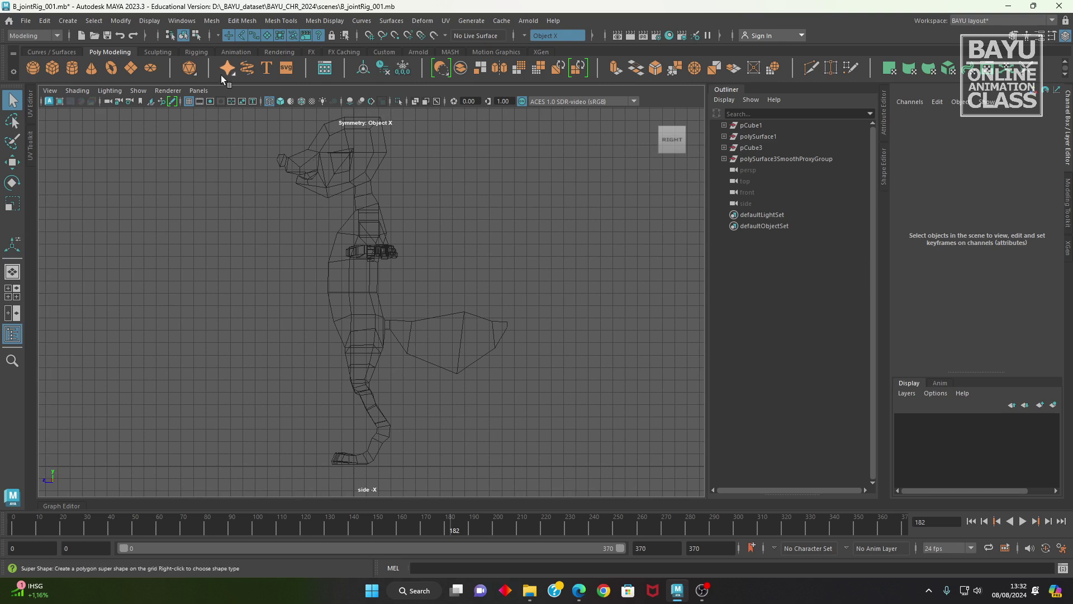
- Switch to the Rigging menu set and start the Joint Tool after checking its settings
{"action": "left_click", "coordinate": [25, 37]}
{"action": "left_click", "coordinate": [25, 59]}
{"action": "left_click", "coordinate": [216, 21]}
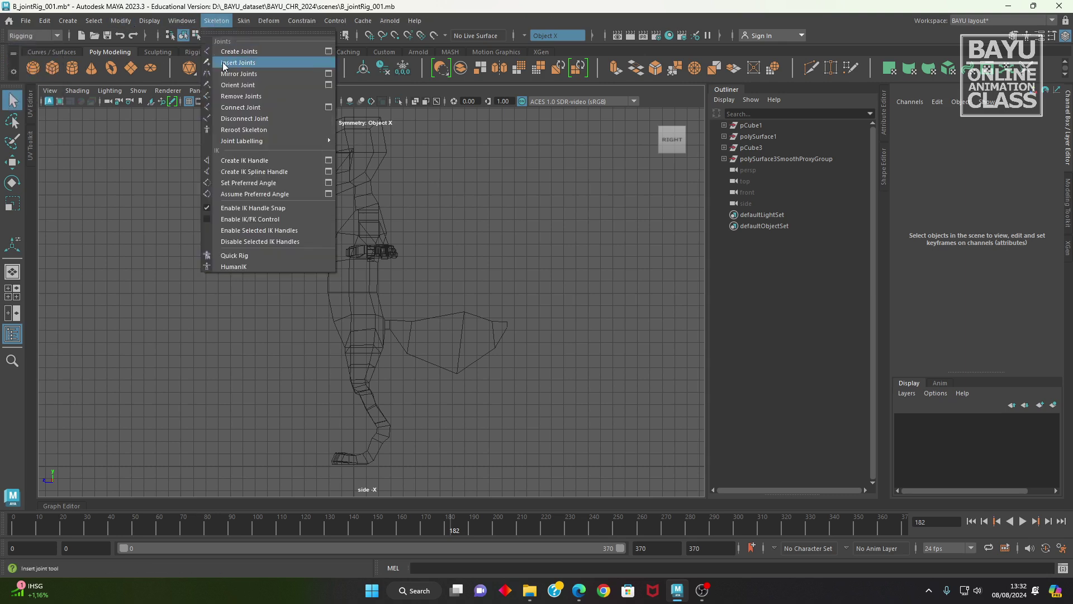
{"action": "left_click", "coordinate": [329, 51]}
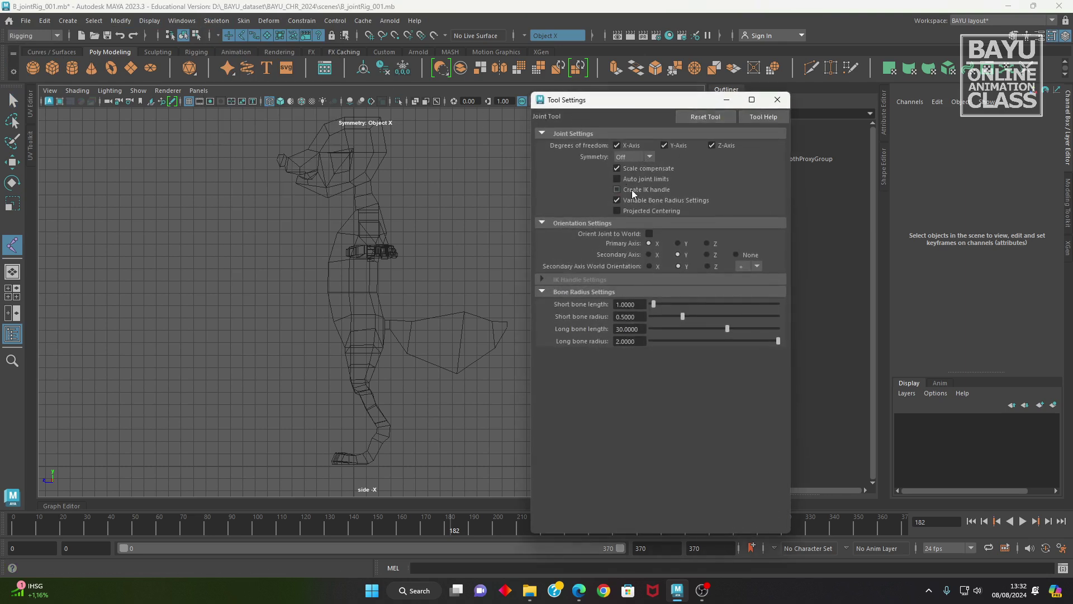
{"action": "left_click", "coordinate": [777, 99]}
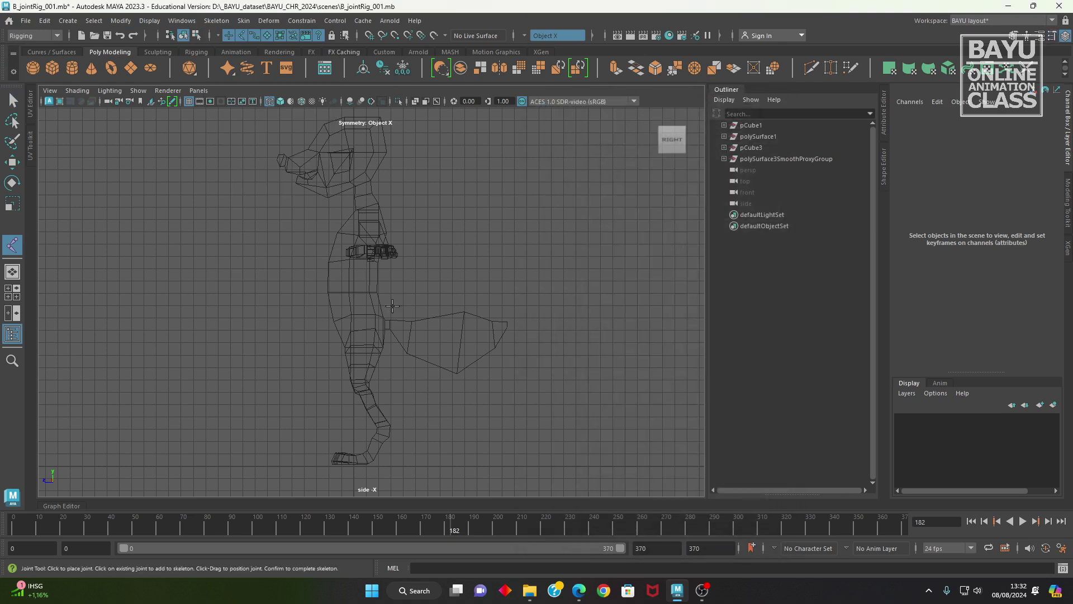
- Place four joints in the side view, from the pelvis up the spine to the base of the neck
{"action": "scroll", "coordinate": [393, 306], "scroll_direction": "up", "scroll_amount": 3}
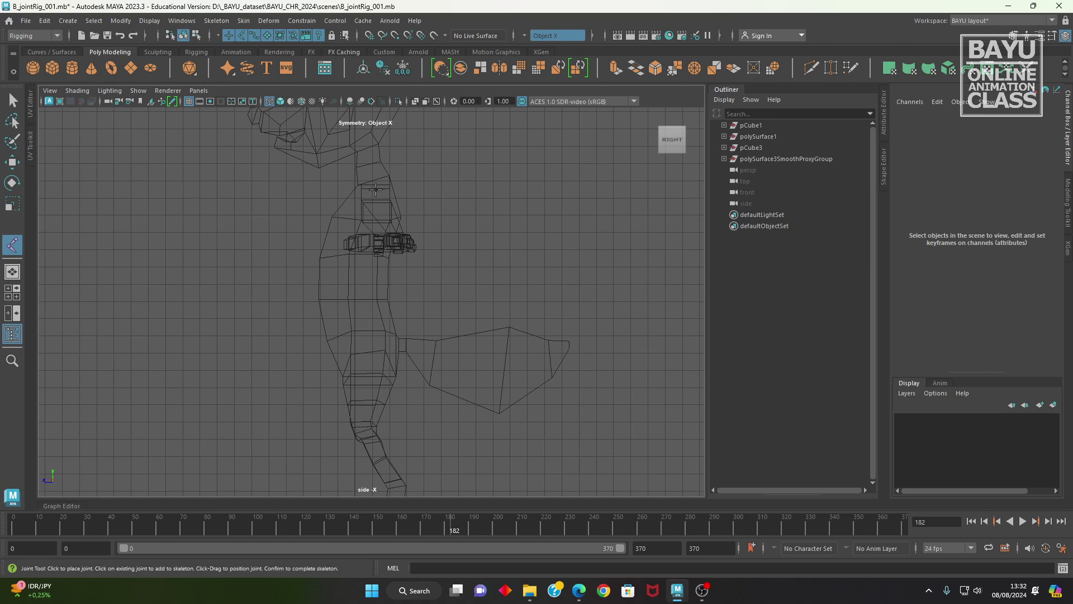
{"action": "left_click", "coordinate": [366, 333]}
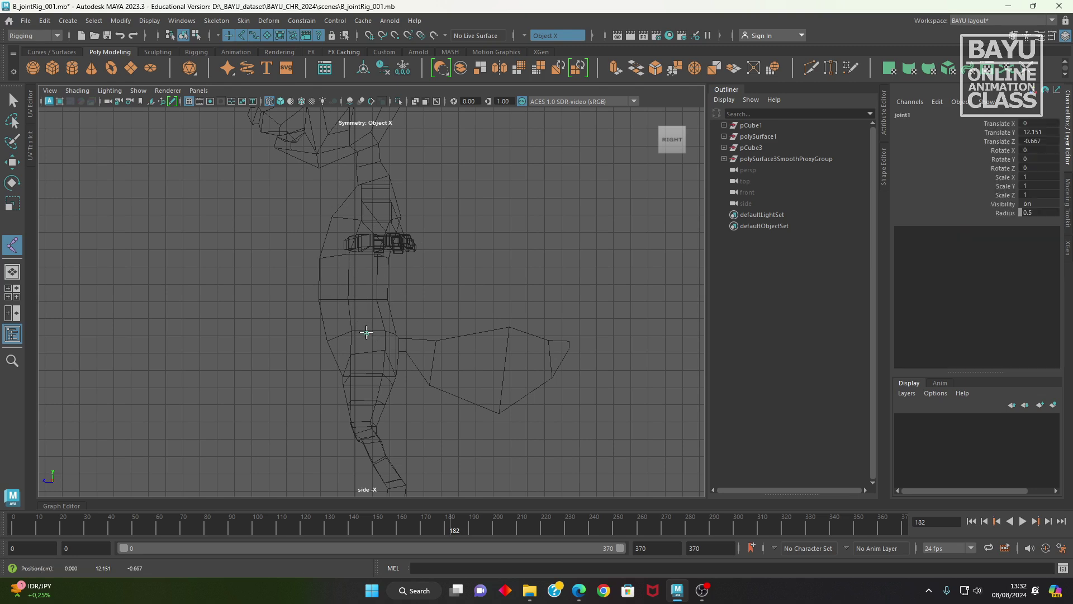
{"action": "left_click", "coordinate": [360, 283]}
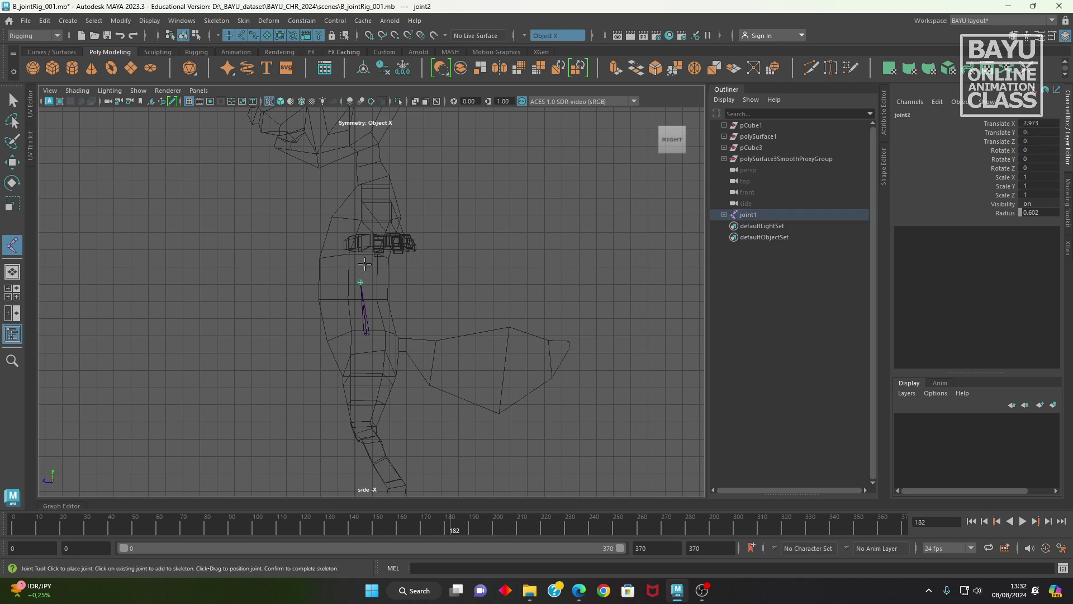
{"action": "left_click", "coordinate": [377, 233]}
{"action": "left_click", "coordinate": [372, 181]}
- Extend the spine chain with joints in the neck, the base of the head and the top of the head, and finish it
{"action": "middle_click_drag", "start_coordinate": [416, 300], "coordinate": [441, 319], "text": "alt"}
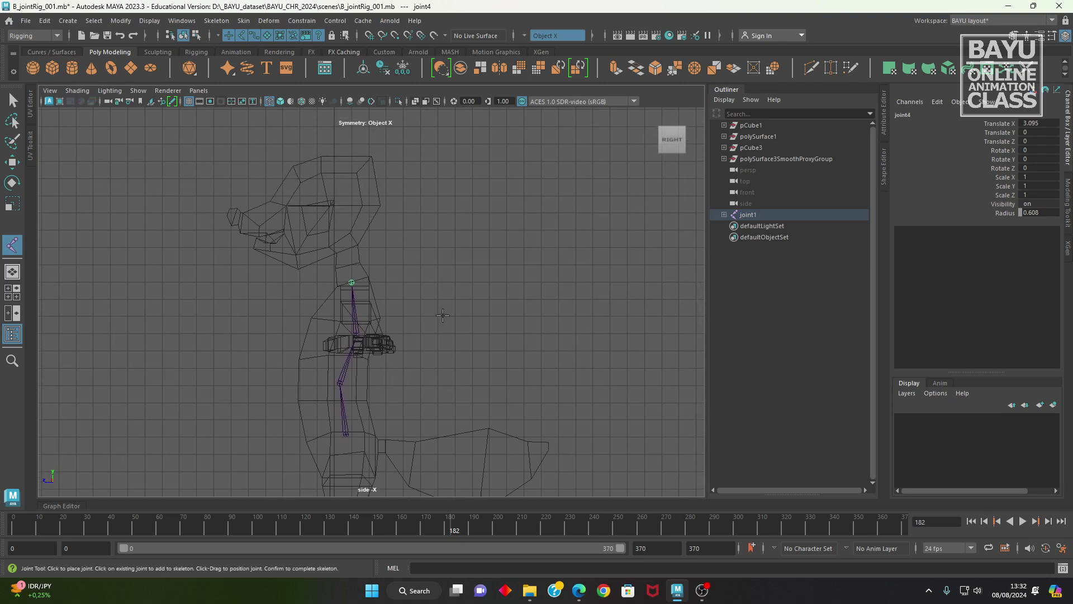
{"action": "left_click", "coordinate": [344, 258]}
{"action": "left_click", "coordinate": [338, 225]}
{"action": "left_click", "coordinate": [335, 166]}
{"action": "key", "text": "q"}
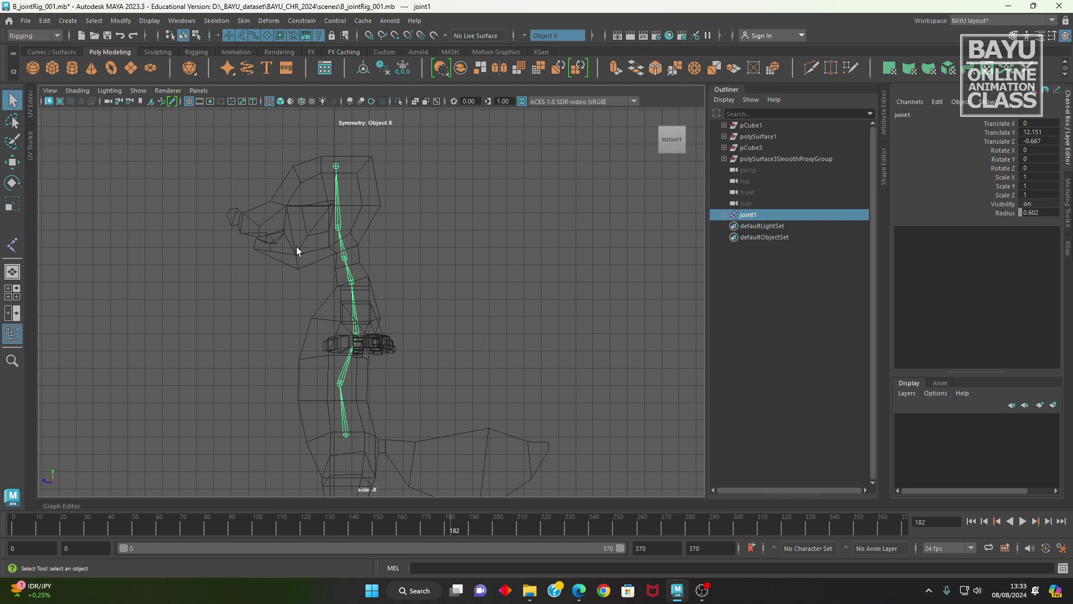
- Create a separate two-joint jaw chain from the back of the jaw to the chin
{"action": "left_click", "coordinate": [216, 21]}
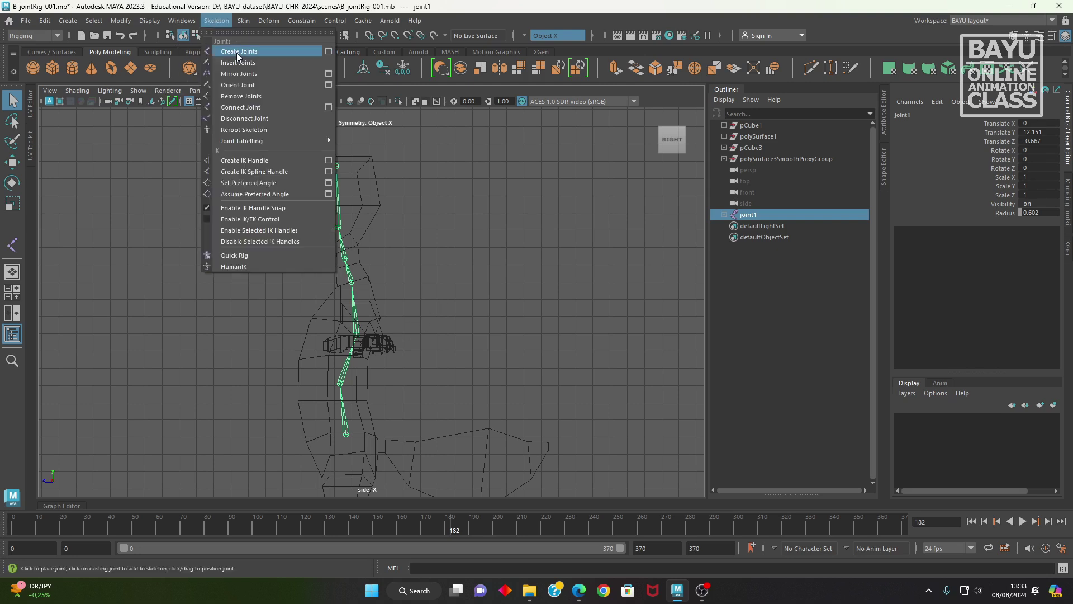
{"action": "left_click", "coordinate": [237, 53]}
{"action": "middle_click_drag", "start_coordinate": [249, 255], "coordinate": [392, 287], "text": "alt"}
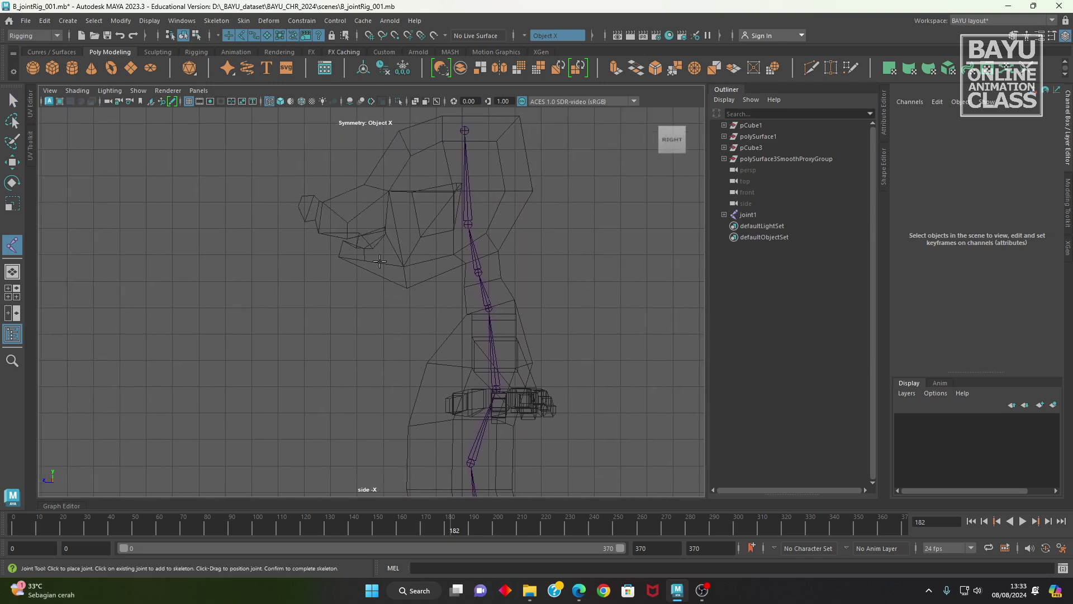
{"action": "left_click", "coordinate": [451, 244]}
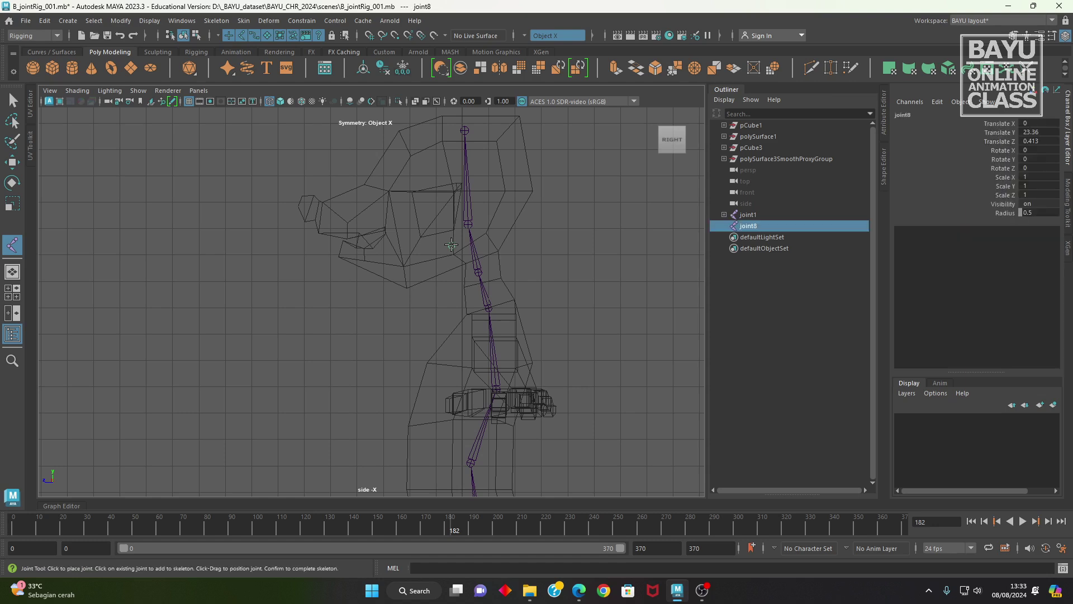
{"action": "left_click", "coordinate": [368, 260]}
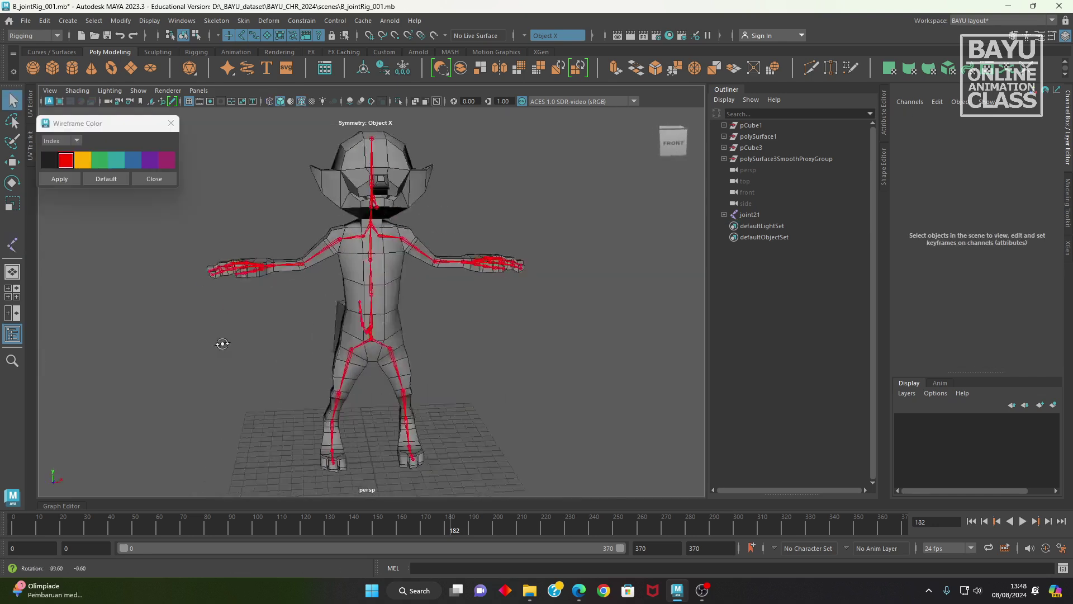
- Create a NURBS circle on the ground under the character and set its radius to 7
{"action": "left_click_drag", "start_coordinate": [220, 340], "coordinate": [444, 402], "text": "alt"}
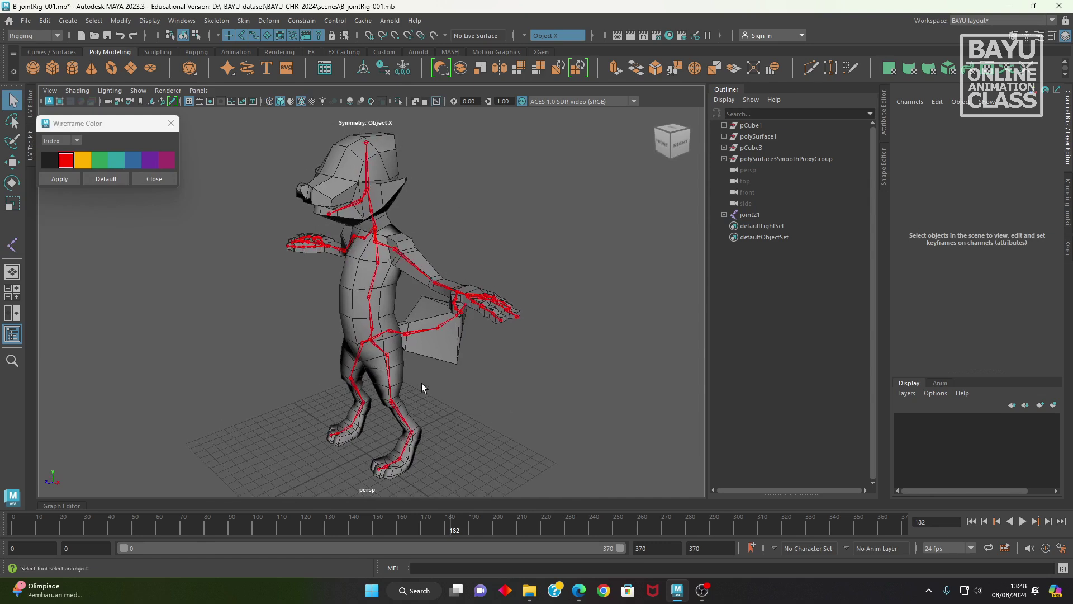
{"action": "left_click_drag", "start_coordinate": [304, 377], "coordinate": [420, 367], "text": "alt"}
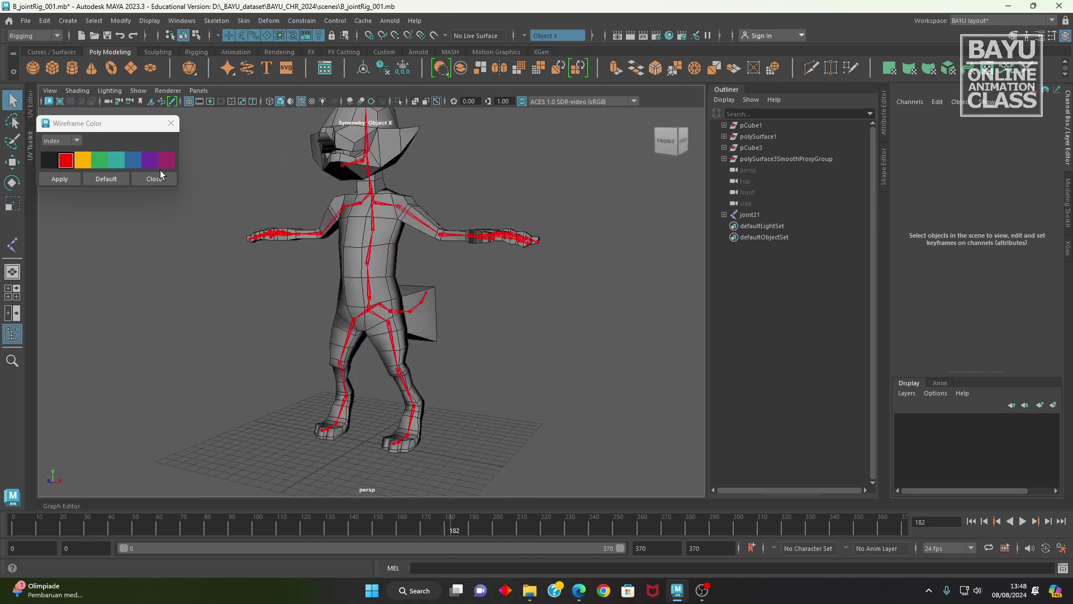
{"action": "left_click", "coordinate": [68, 21]}
{"action": "mouse_move", "coordinate": [144, 51]}
{"action": "left_click", "coordinate": [253, 119]}
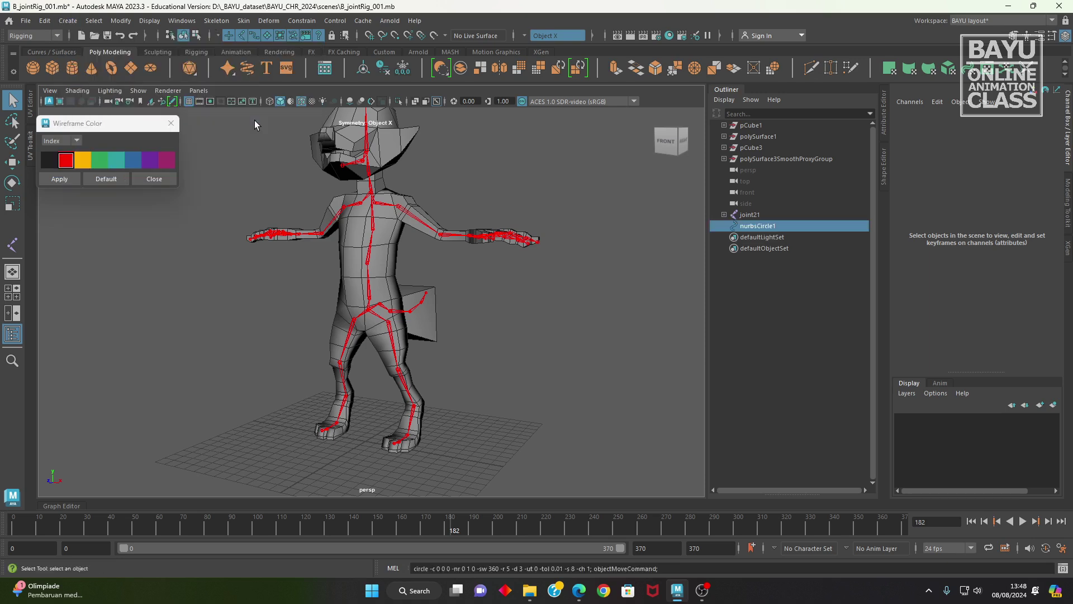
{"action": "left_click", "coordinate": [924, 242]}
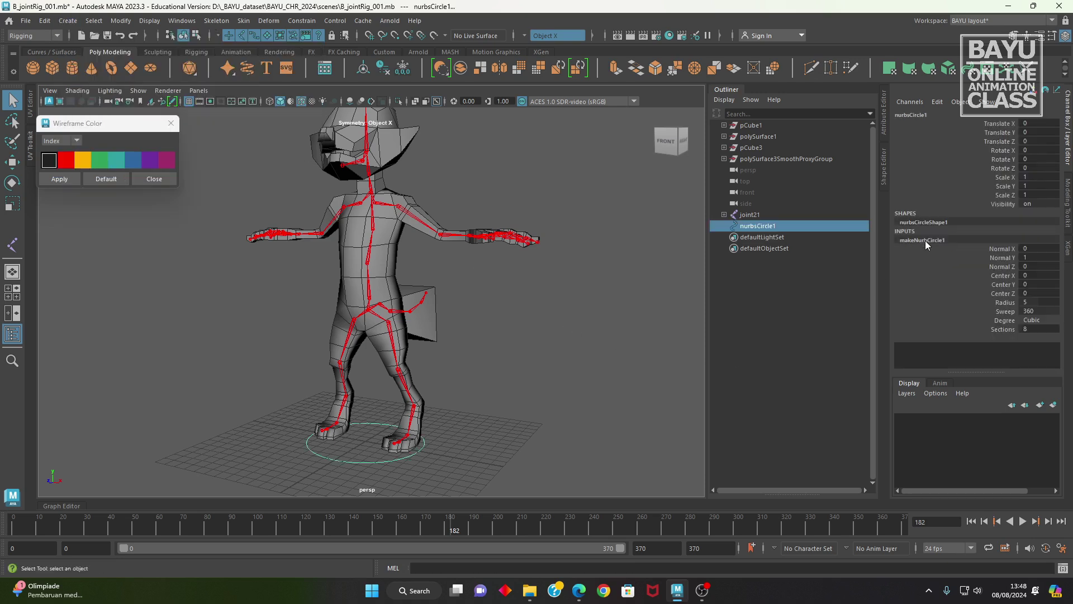
{"action": "double_click", "coordinate": [1042, 303]}
{"action": "type", "text": "7"}
{"action": "key", "text": "Return"}
- Turn symmetry off and reshape the ground circle into a rounded square using its control vertices
{"action": "left_click_drag", "start_coordinate": [439, 360], "coordinate": [510, 283], "text": "alt"}
{"action": "right_click_drag", "start_coordinate": [506, 280], "coordinate": [445, 278]}
{"action": "left_click_drag", "start_coordinate": [354, 402], "coordinate": [355, 402]}
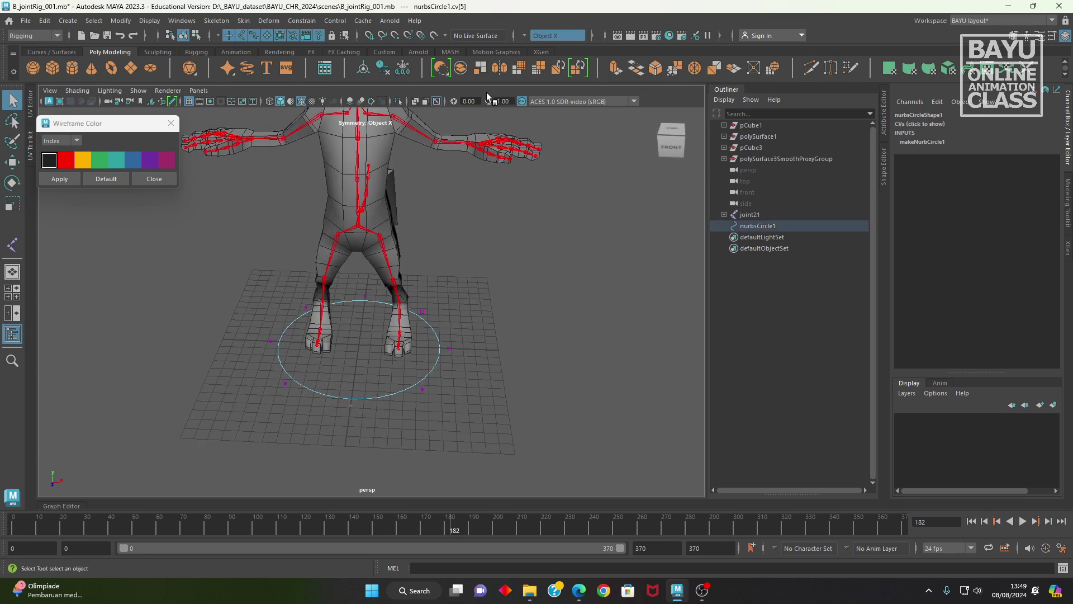
{"action": "left_click", "coordinate": [526, 35]}
{"action": "left_click", "coordinate": [546, 42]}
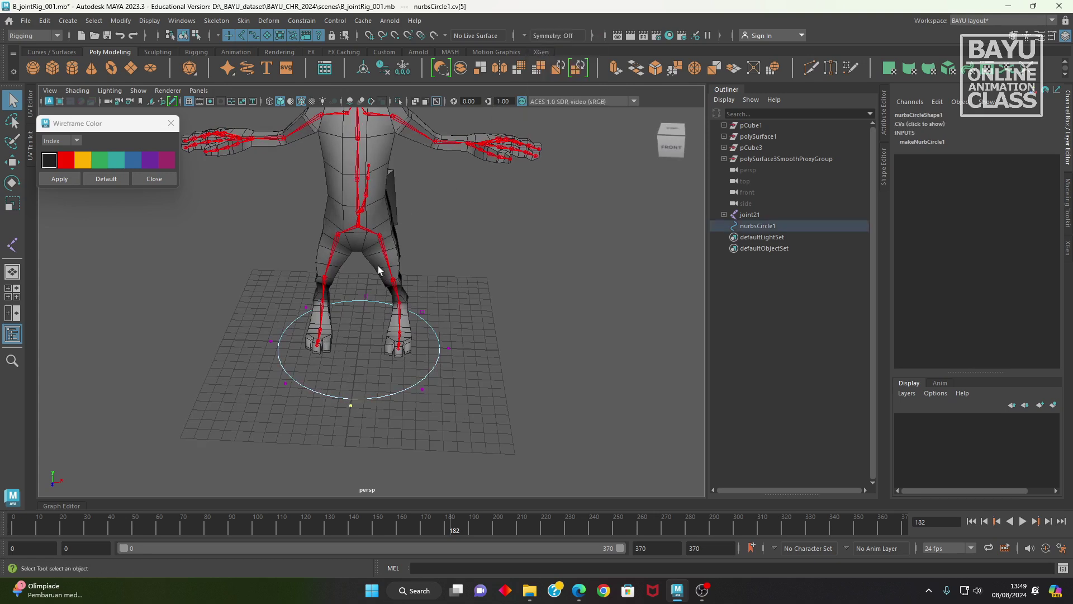
{"action": "left_click_drag", "start_coordinate": [289, 350], "coordinate": [345, 375], "text": "alt"}
- Select all control vertices of the ground curve and rotate them so the rounded square lines up with the grid
{"action": "key", "text": "e"}
{"action": "left_click_drag", "start_coordinate": [263, 263], "coordinate": [448, 420]}
{"action": "middle_click_drag", "start_coordinate": [420, 395], "coordinate": [460, 399], "text": "alt"}
{"action": "left_click", "coordinate": [412, 392]}
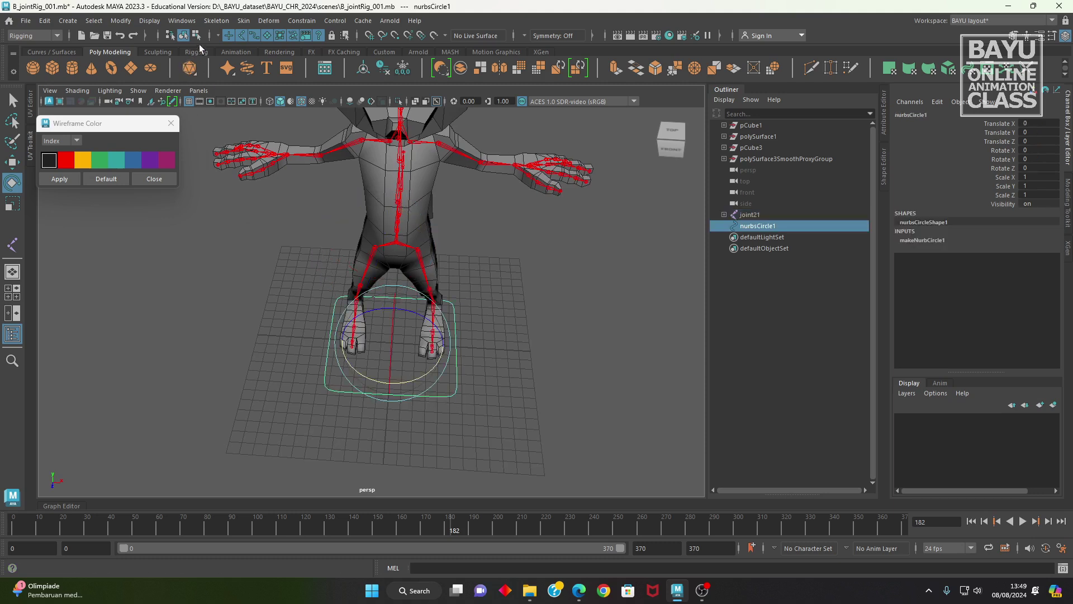
{"action": "left_click", "coordinate": [197, 35]}
{"action": "left_click_drag", "start_coordinate": [298, 272], "coordinate": [535, 435]}
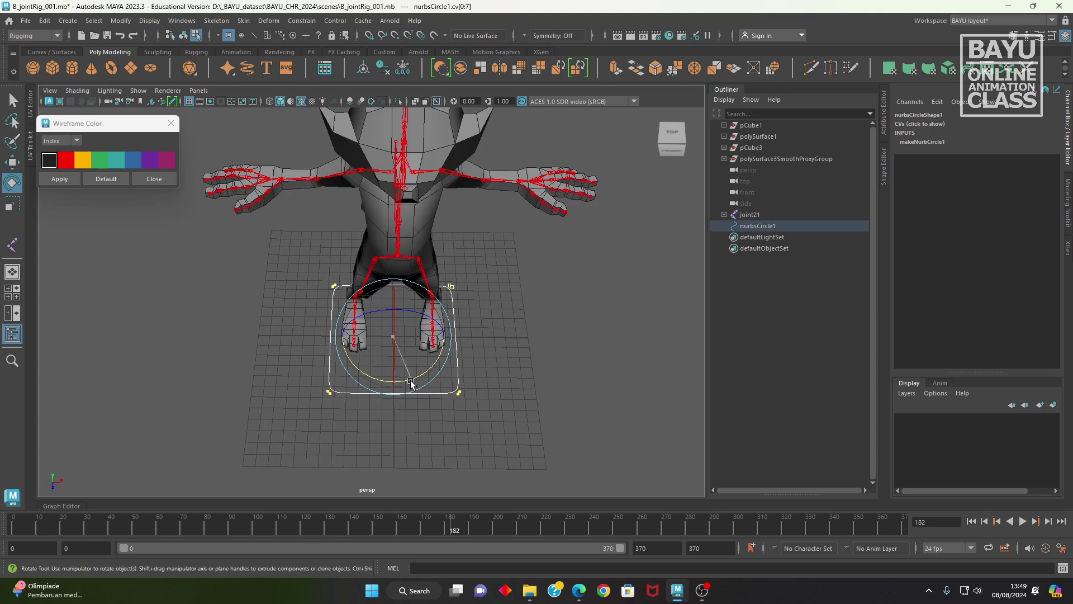
- Scale the ground curve's control vertices into a wider rounded rectangle around both feet
{"action": "key", "text": "r"}
{"action": "left_click_drag", "start_coordinate": [443, 336], "coordinate": [436, 381]}
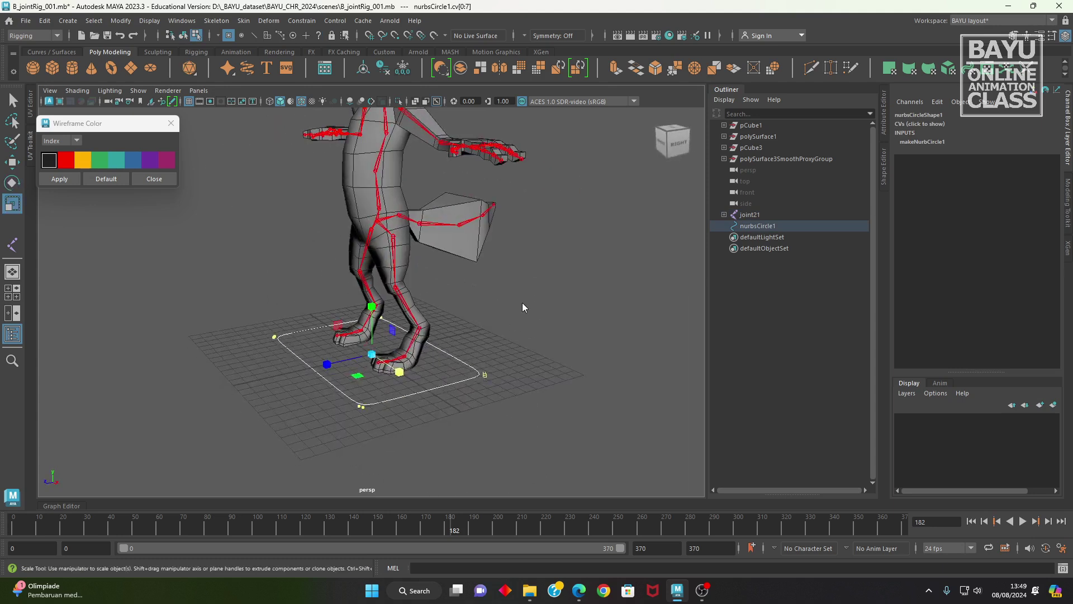
{"action": "right_click_drag", "start_coordinate": [522, 306], "coordinate": [559, 285]}
{"action": "left_click", "coordinate": [559, 286]}
- Apply the yellow wireframe color to the ground control curve and deselect it
{"action": "left_click_drag", "start_coordinate": [415, 415], "coordinate": [449, 432], "text": "alt"}
{"action": "key", "text": "ctrl+z"}
{"action": "left_click", "coordinate": [86, 160]}
{"action": "left_click", "coordinate": [73, 177]}
{"action": "left_click", "coordinate": [251, 319]}
- Create a second NURBS circle and move it along X to about 3.34, under the character's left foot
{"action": "left_click_drag", "start_coordinate": [319, 380], "coordinate": [358, 386], "text": "alt"}
{"action": "left_click", "coordinate": [68, 21]}
{"action": "mouse_move", "coordinate": [163, 52]}
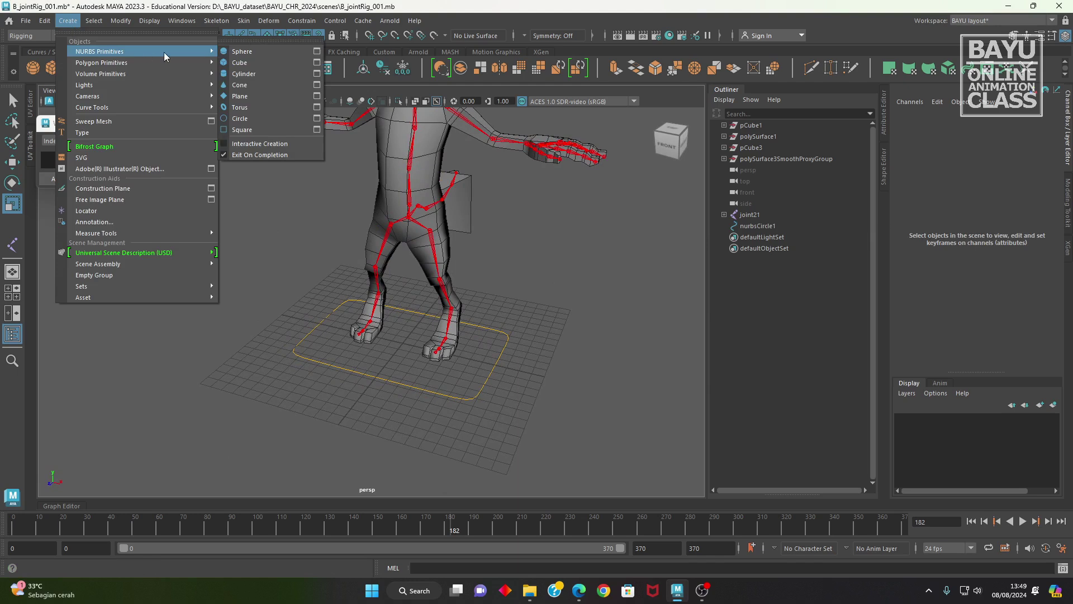
{"action": "left_click", "coordinate": [260, 118]}
{"action": "left_click_drag", "start_coordinate": [336, 407], "coordinate": [393, 397], "text": "alt"}
{"action": "key", "text": "w"}
{"action": "middle_click_drag", "start_coordinate": [344, 375], "coordinate": [301, 375], "text": "alt"}
{"action": "left_click_drag", "start_coordinate": [302, 378], "coordinate": [415, 397], "text": "alt"}
{"action": "right_click_drag", "start_coordinate": [414, 398], "coordinate": [750, 397], "text": "alt"}
- Reduce the radius of the new circle so that it fits closely around the left foot
{"action": "left_click", "coordinate": [903, 240]}
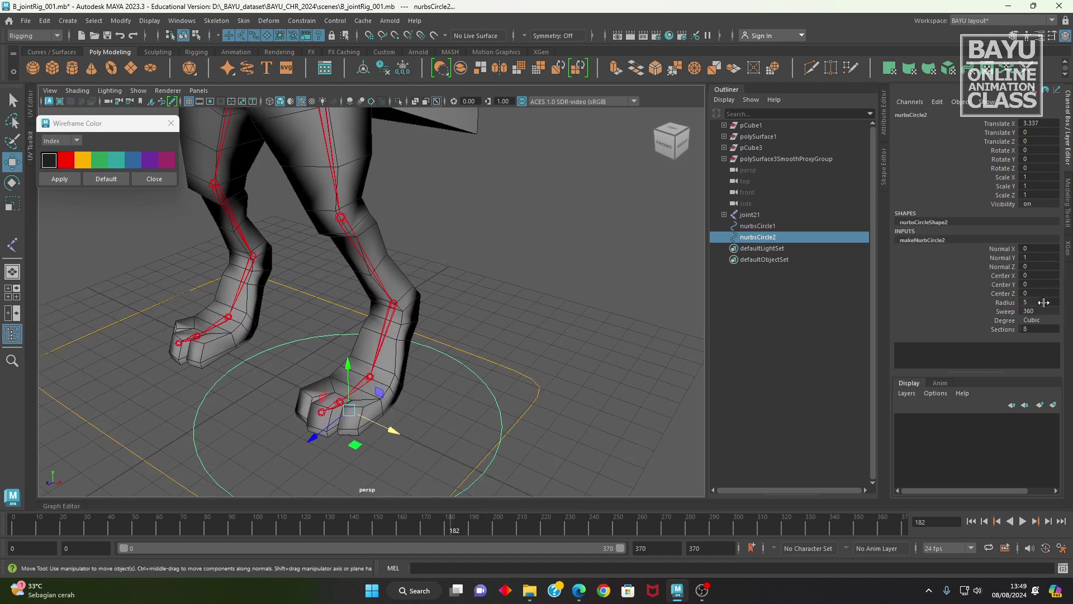
{"action": "key", "text": "Return"}
{"action": "left_click_drag", "start_coordinate": [344, 242], "coordinate": [484, 239], "text": "alt"}
{"action": "right_click_drag", "start_coordinate": [485, 239], "coordinate": [420, 241]}
- Narrow the circle around the left foot by moving its side control vertices inward with Object X symmetry
{"action": "left_click_drag", "start_coordinate": [447, 360], "coordinate": [446, 357], "text": "alt"}
{"action": "left_click_drag", "start_coordinate": [435, 310], "coordinate": [493, 451]}
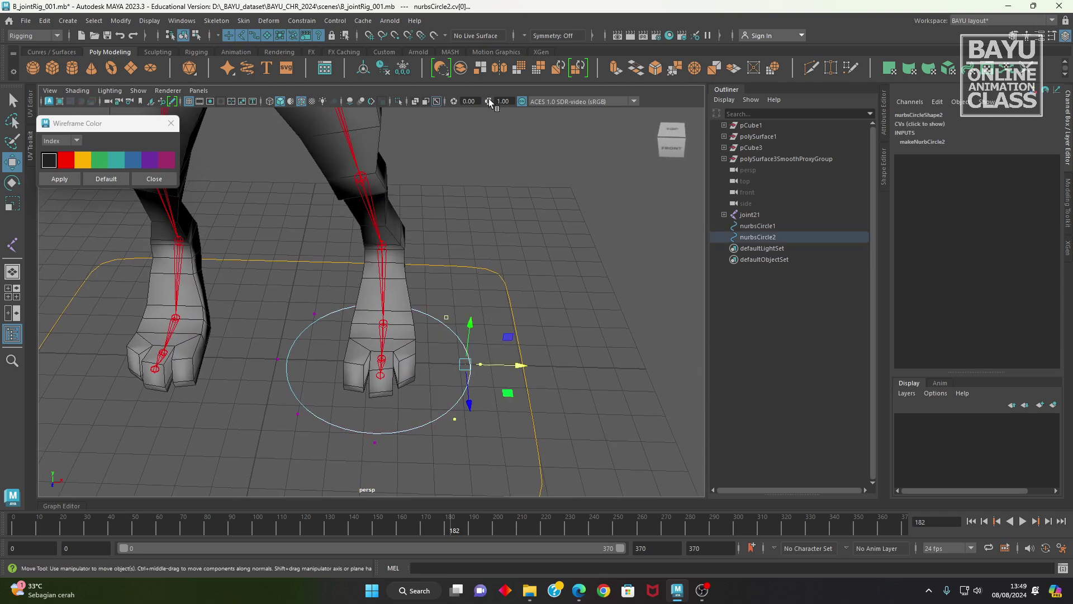
{"action": "left_click", "coordinate": [522, 33]}
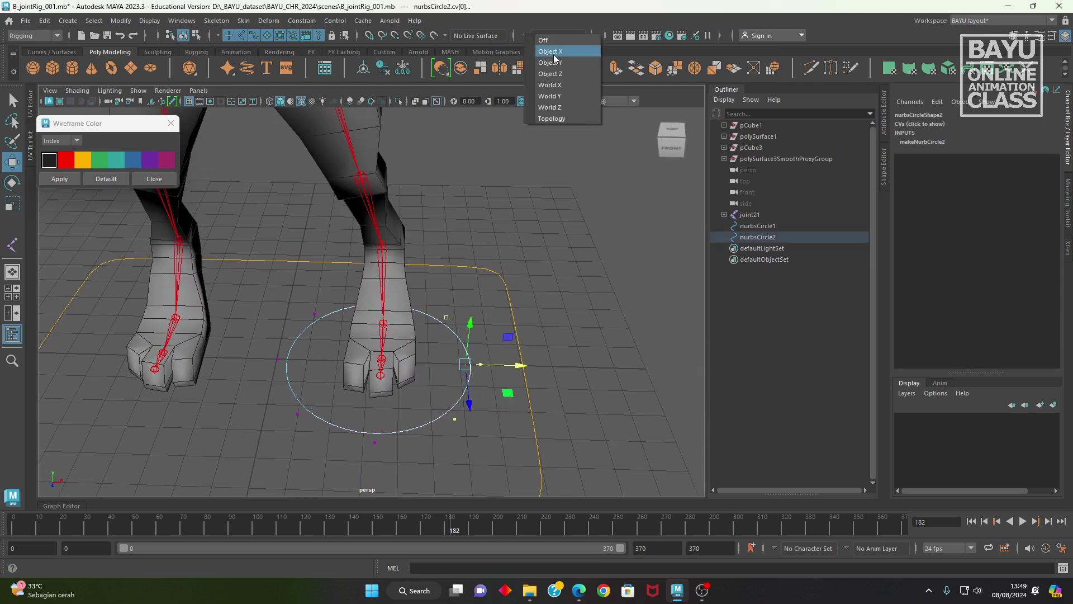
{"action": "left_click", "coordinate": [552, 52]}
{"action": "left_click_drag", "start_coordinate": [523, 366], "coordinate": [410, 355]}
{"action": "key", "text": "r"}
{"action": "key", "text": "w"}
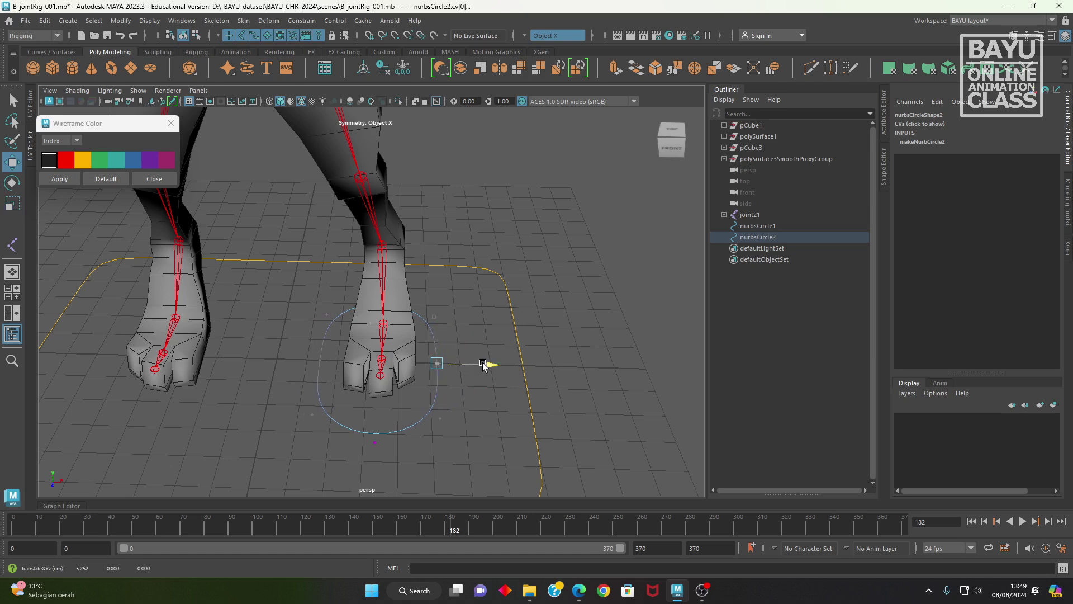
{"action": "left_click_drag", "start_coordinate": [481, 367], "coordinate": [384, 445], "text": "alt"}
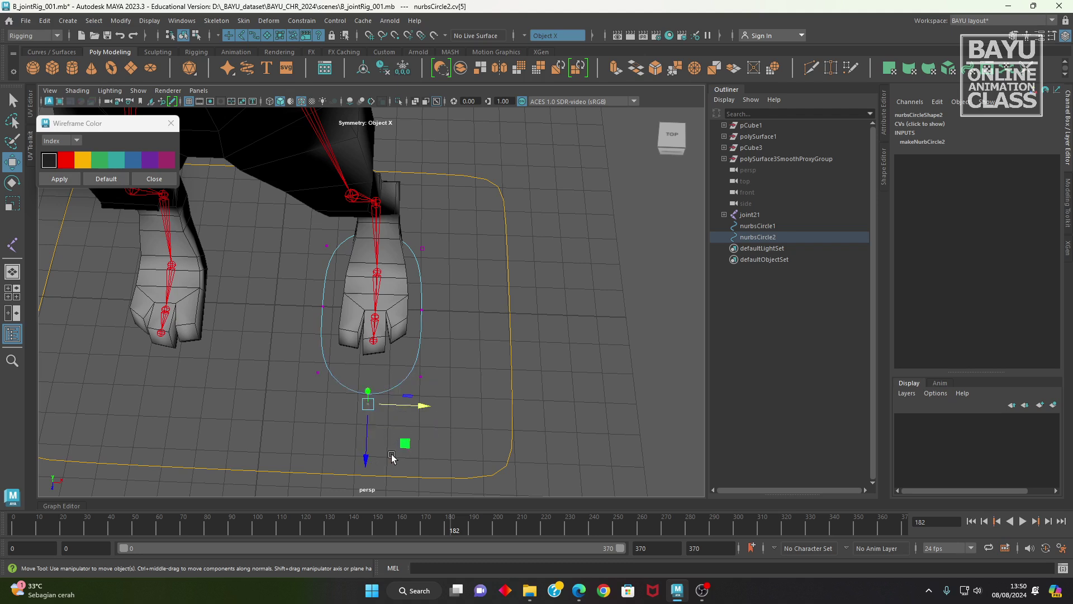
- Move the left foot curve's front control vertex back closer to the toes and turn symmetry off
{"action": "key", "text": "ctrl+z"}
{"action": "left_click", "coordinate": [452, 435]}
{"action": "left_click_drag", "start_coordinate": [359, 394], "coordinate": [368, 447]}
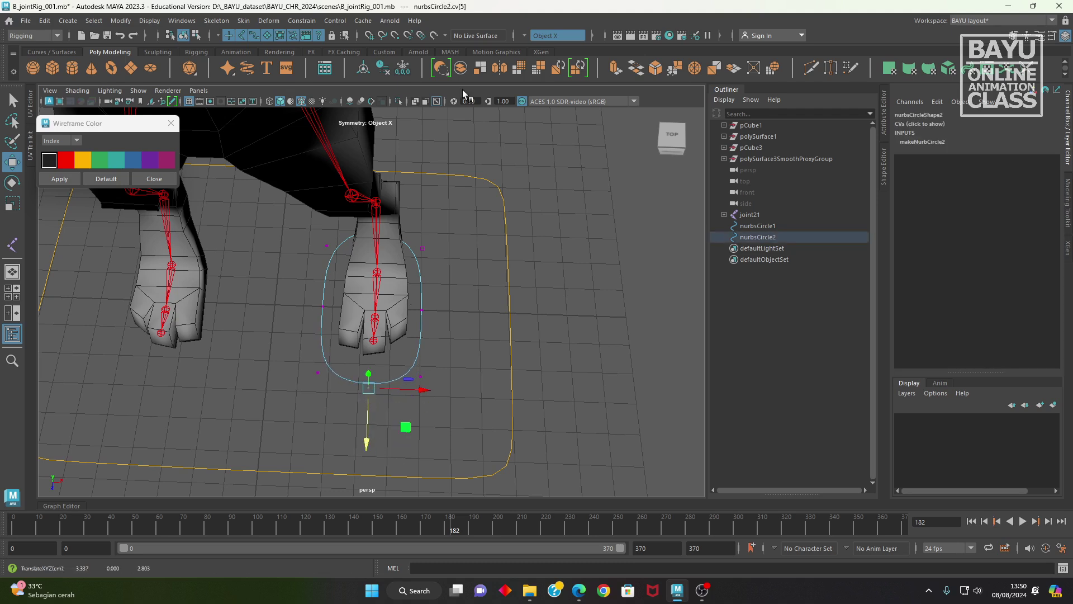
{"action": "left_click", "coordinate": [524, 35]}
{"action": "left_click", "coordinate": [551, 42]}
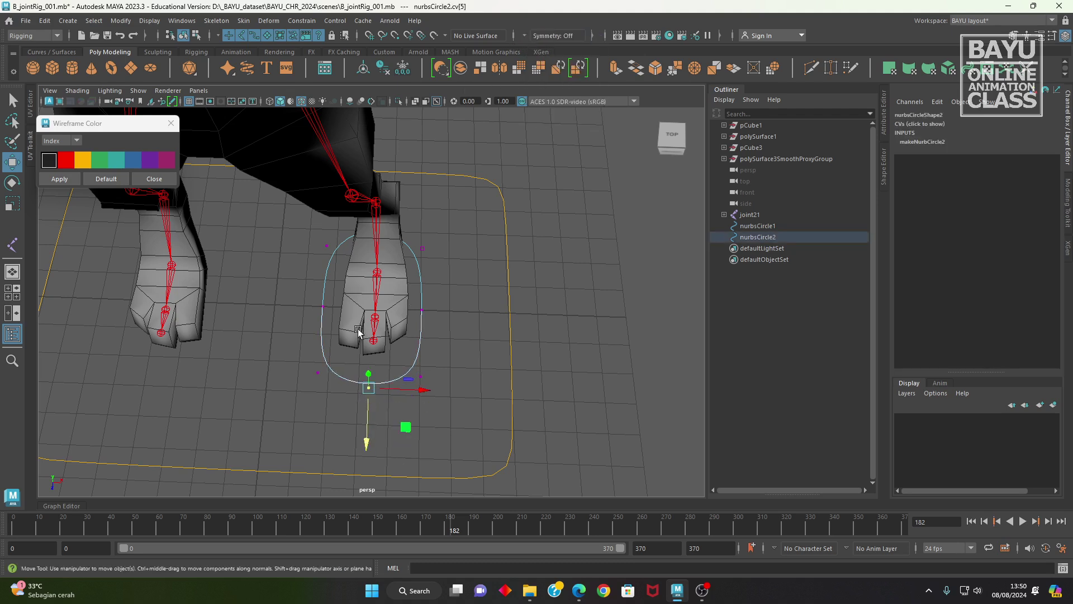
- Scale the rear control vertices of the left foot curve together along X to narrow its heel end
{"action": "left_click", "coordinate": [421, 376]}
{"action": "left_click_drag", "start_coordinate": [421, 425], "coordinate": [381, 381]}
{"action": "left_click_drag", "start_coordinate": [484, 311], "coordinate": [372, 386]}
{"action": "left_click_drag", "start_coordinate": [373, 387], "coordinate": [392, 361], "text": "alt"}
{"action": "left_click", "coordinate": [405, 376]}
{"action": "key", "text": "F8"}
{"action": "left_click_drag", "start_coordinate": [434, 304], "coordinate": [455, 426], "text": "alt"}
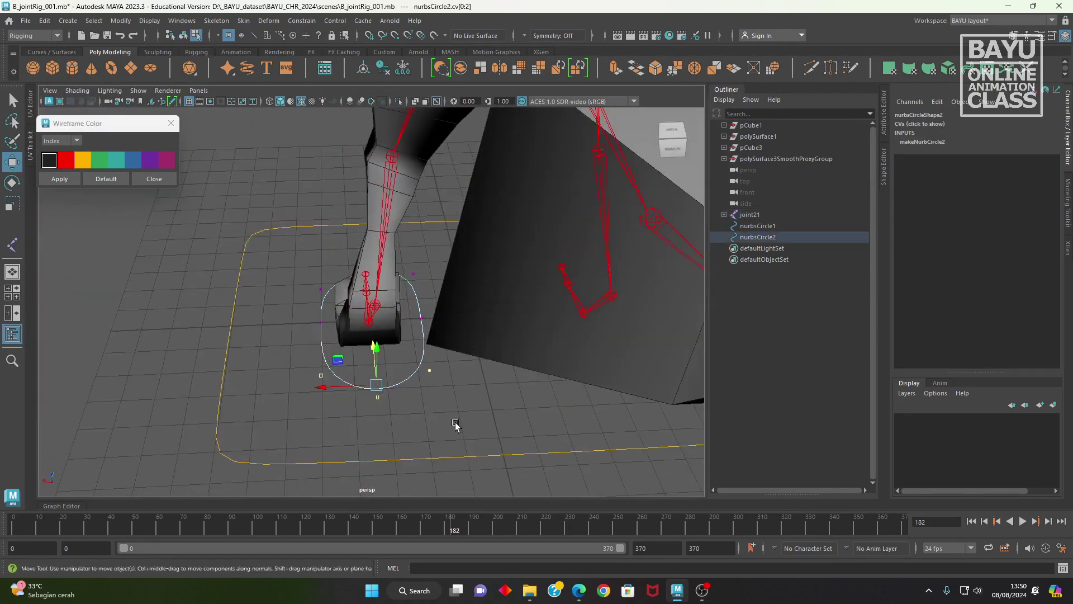
{"action": "key", "text": "r"}
{"action": "left_click_drag", "start_coordinate": [325, 388], "coordinate": [357, 293]}
{"action": "left_click_drag", "start_coordinate": [357, 293], "coordinate": [340, 359], "text": "alt"}
{"action": "key", "text": "w"}
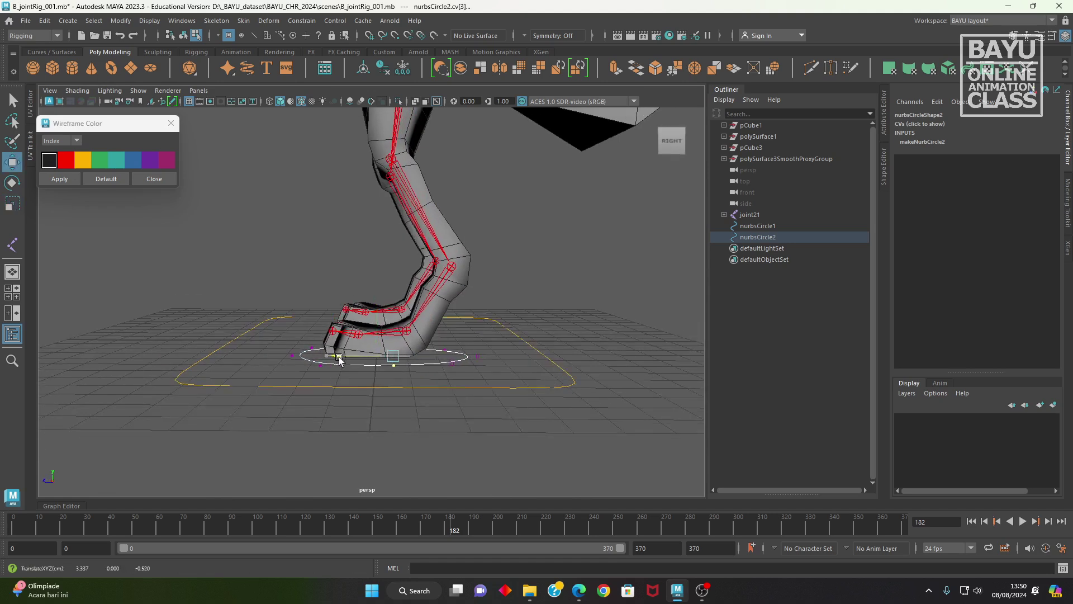
- Raise the left foot curve's rearmost control vertex by about 1.19 and adjust its neighbours so it curves up behind the heel
{"action": "left_click_drag", "start_coordinate": [487, 341], "coordinate": [474, 298]}
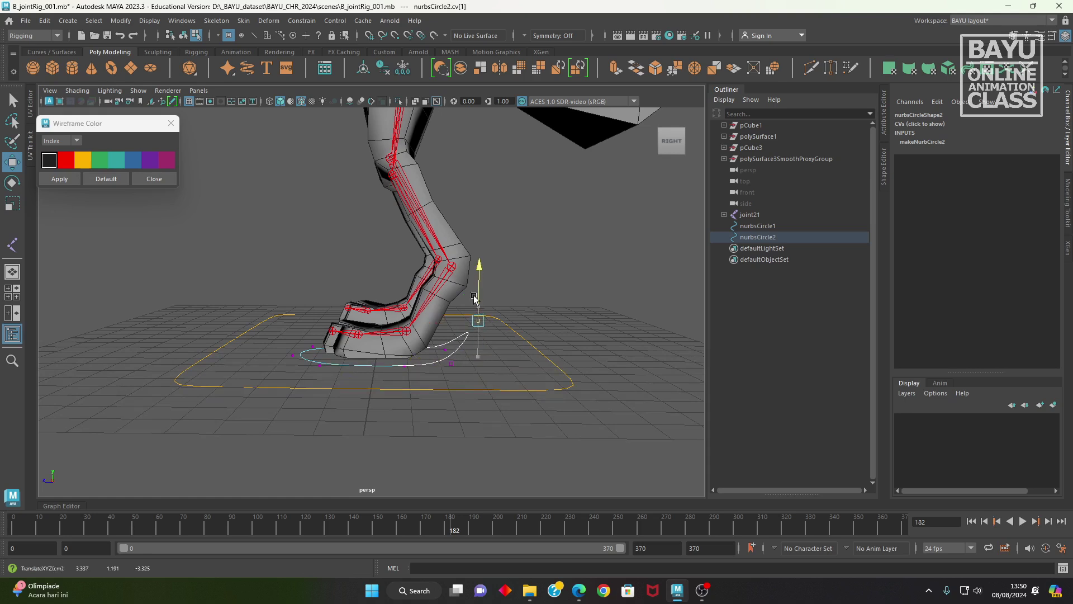
{"action": "mouse_move", "coordinate": [454, 371]}
{"action": "left_mouse_down", "text": "alt"}
{"action": "mouse_move", "coordinate": [447, 376]}
{"action": "mouse_move", "coordinate": [454, 363]}
{"action": "left_mouse_up", "text": "alt"}
{"action": "left_click_drag", "start_coordinate": [504, 298], "coordinate": [426, 383]}
{"action": "left_click_drag", "start_coordinate": [412, 338], "coordinate": [406, 338]}
{"action": "middle_click_drag", "start_coordinate": [407, 342], "coordinate": [398, 341]}
{"action": "left_click_drag", "start_coordinate": [372, 391], "coordinate": [427, 316]}
{"action": "left_click_drag", "start_coordinate": [367, 355], "coordinate": [393, 354]}
- Shift the side control vertices of the left foot curve along X so that its outline follows the foot
{"action": "left_click", "coordinate": [330, 290]}
{"action": "left_click_drag", "start_coordinate": [356, 291], "coordinate": [366, 295]}
{"action": "left_click_drag", "start_coordinate": [318, 379], "coordinate": [343, 384]}
{"action": "middle_click_drag", "start_coordinate": [457, 344], "coordinate": [456, 349], "text": "alt"}
{"action": "left_click_drag", "start_coordinate": [448, 357], "coordinate": [422, 384]}
{"action": "left_click_drag", "start_coordinate": [454, 372], "coordinate": [460, 371]}
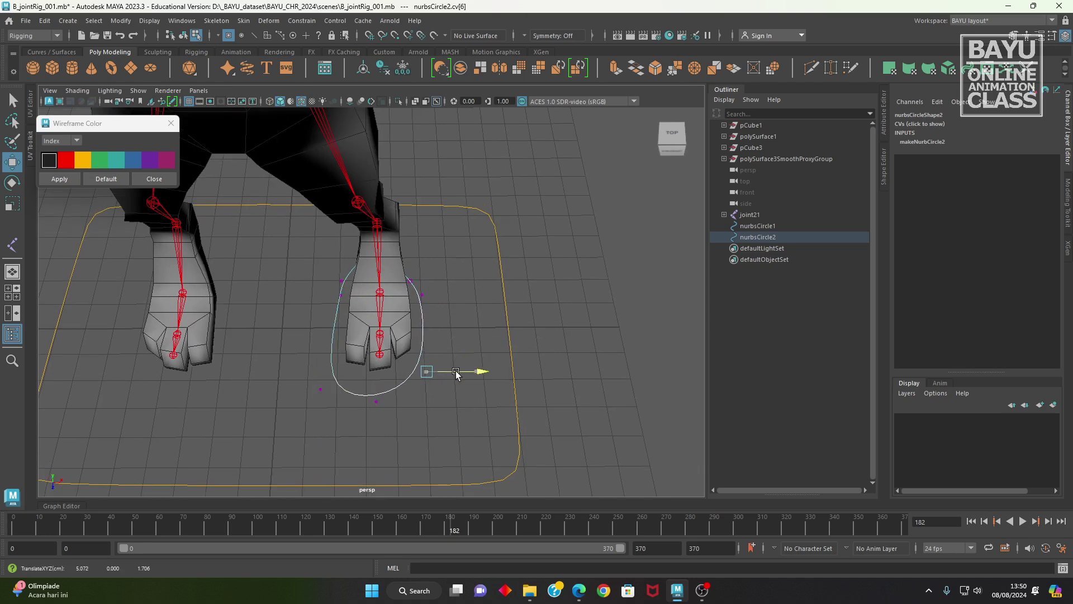
{"action": "left_click", "coordinate": [421, 294]}
{"action": "left_click_drag", "start_coordinate": [451, 294], "coordinate": [355, 220]}
{"action": "left_click", "coordinate": [535, 302]}
{"action": "left_click_drag", "start_coordinate": [455, 304], "coordinate": [295, 367], "text": "alt"}
- Return to object selection and apply the yellow wireframe color to the left foot curve
{"action": "right_click_drag", "start_coordinate": [562, 189], "coordinate": [594, 167]}
{"action": "left_click", "coordinate": [594, 167]}
{"action": "left_click_drag", "start_coordinate": [439, 371], "coordinate": [371, 387], "text": "alt"}
{"action": "left_click", "coordinate": [371, 390]}
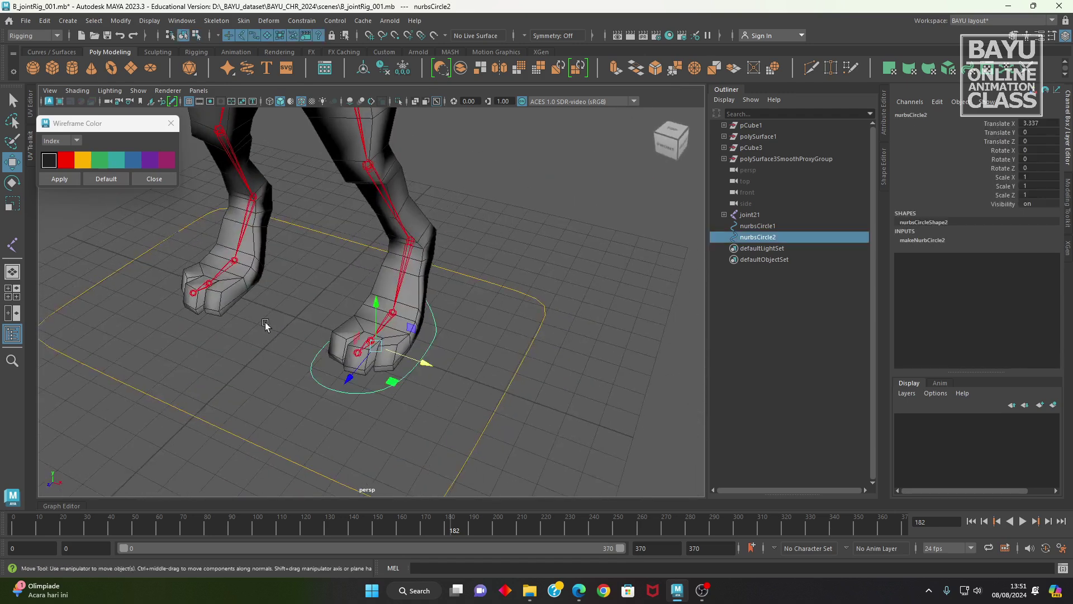
{"action": "left_click", "coordinate": [82, 160]}
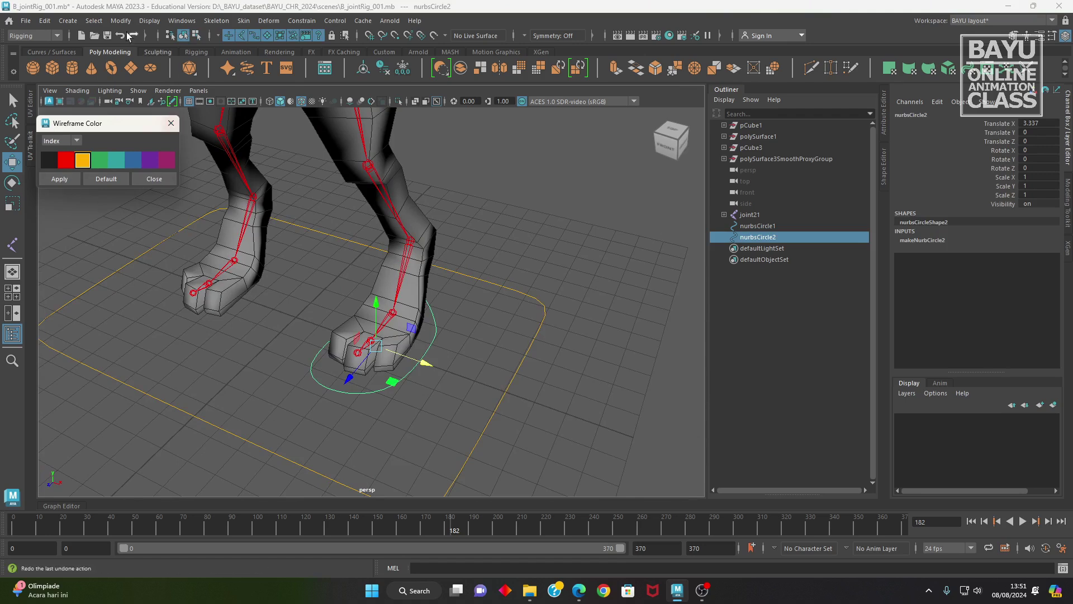
- Duplicate the left foot curve and set the copy's Translate X to -3.337 to place it under the right foot
{"action": "left_click", "coordinate": [44, 21]}
{"action": "left_click", "coordinate": [68, 188]}
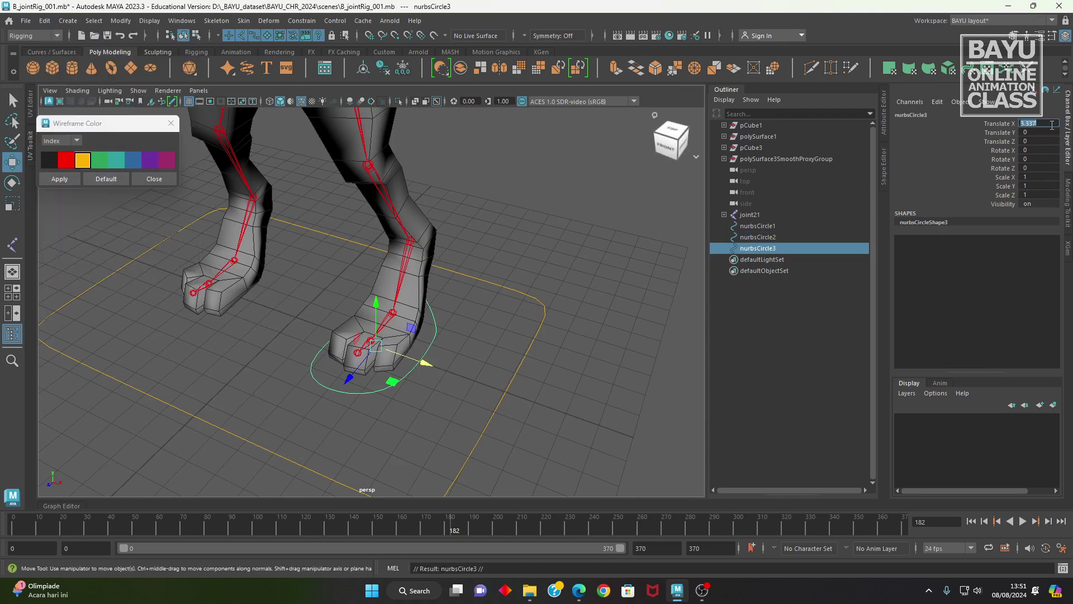
{"action": "type", "text": "-"}
{"action": "key", "text": "Return"}
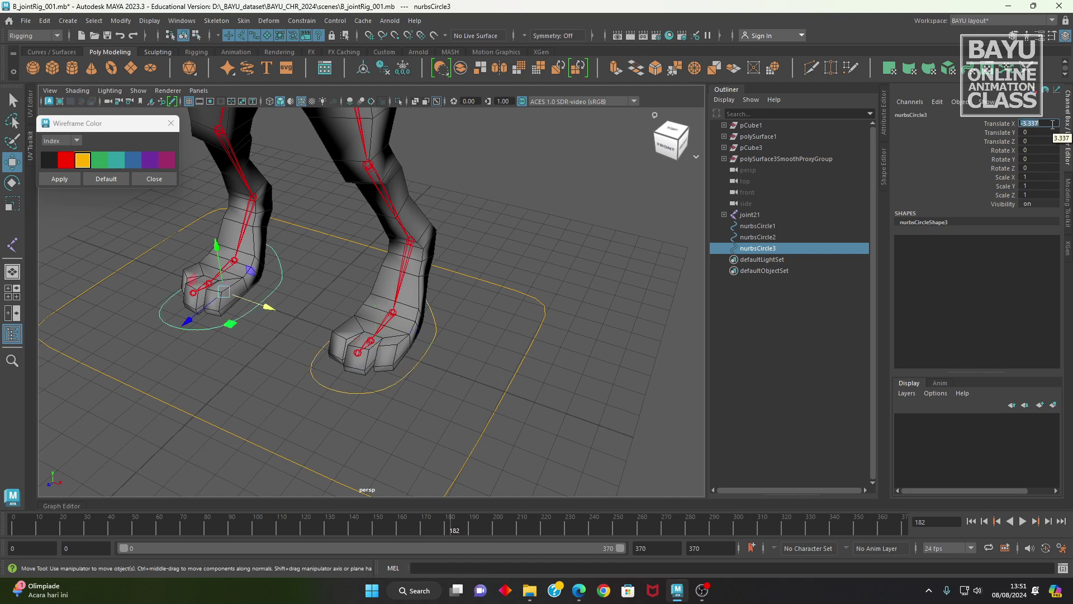
- Freeze the transformations of the ground curve and both foot curves together and deselect them
{"action": "left_click_drag", "start_coordinate": [612, 344], "coordinate": [345, 402], "text": "alt"}
{"action": "left_click_drag", "start_coordinate": [214, 433], "coordinate": [434, 342]}
{"action": "left_click", "coordinate": [121, 20]}
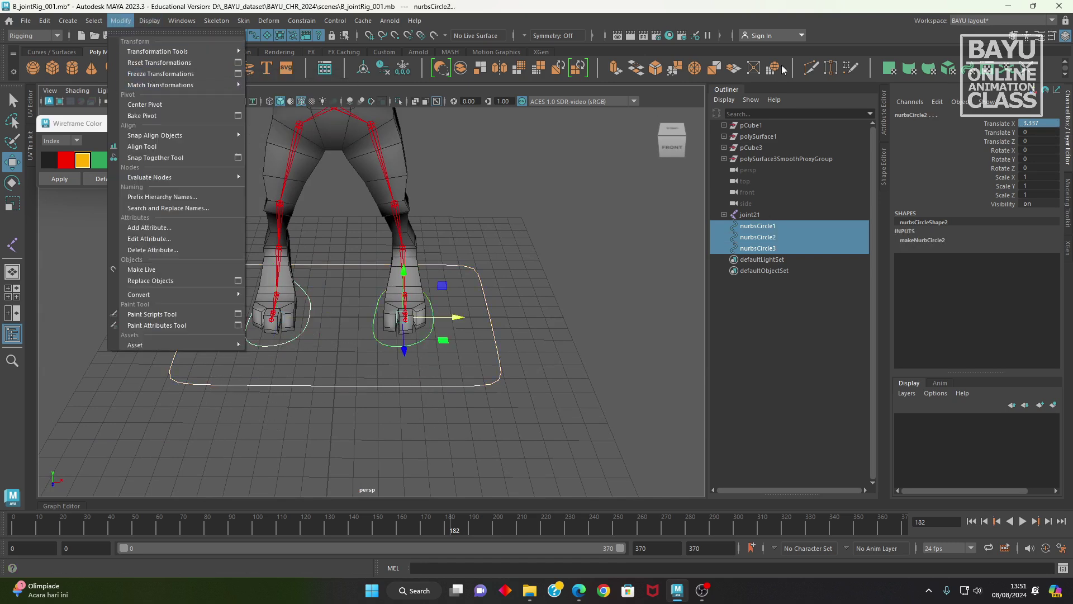
{"action": "mouse_move", "coordinate": [415, 20]}
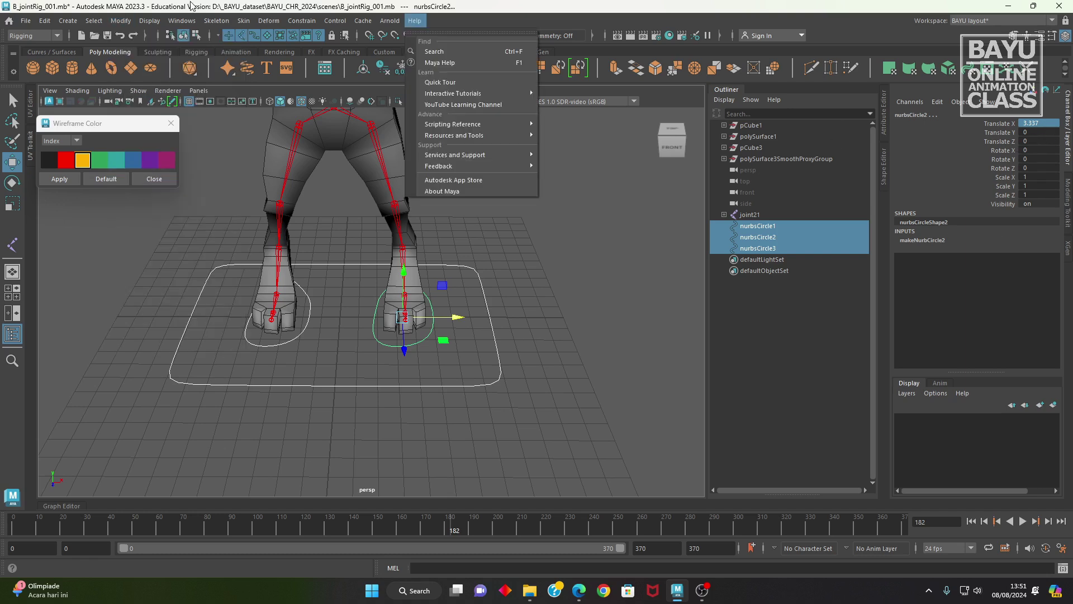
{"action": "mouse_move", "coordinate": [127, 26]}
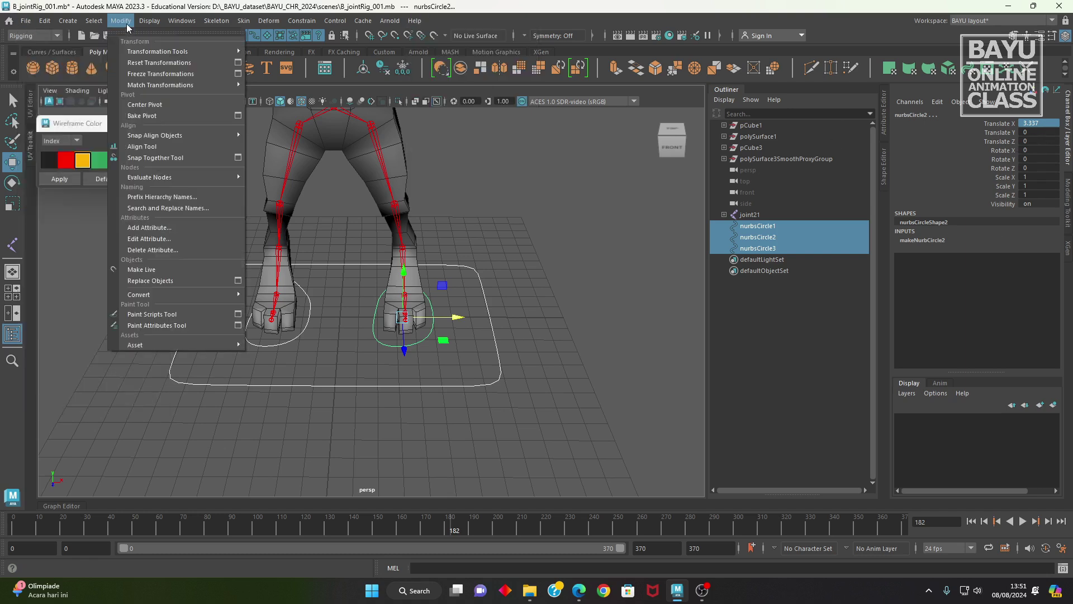
{"action": "left_click", "coordinate": [146, 75]}
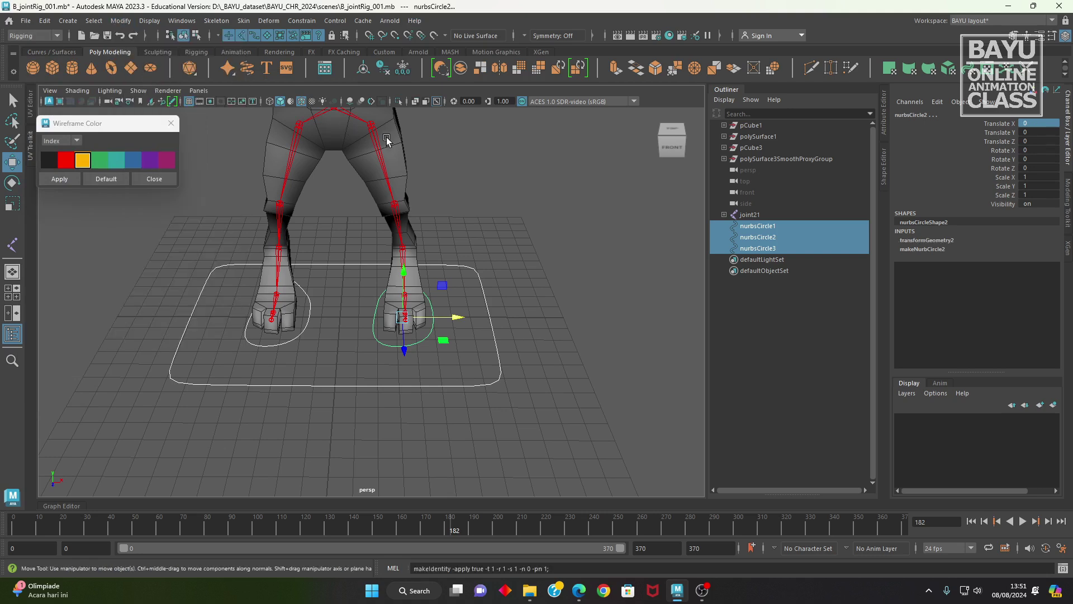
{"action": "left_click", "coordinate": [527, 307]}
- Create a new NURBS circle and raise it to hip height, at about 11.62 in Y
{"action": "left_click_drag", "start_coordinate": [528, 307], "coordinate": [344, 384], "text": "alt"}
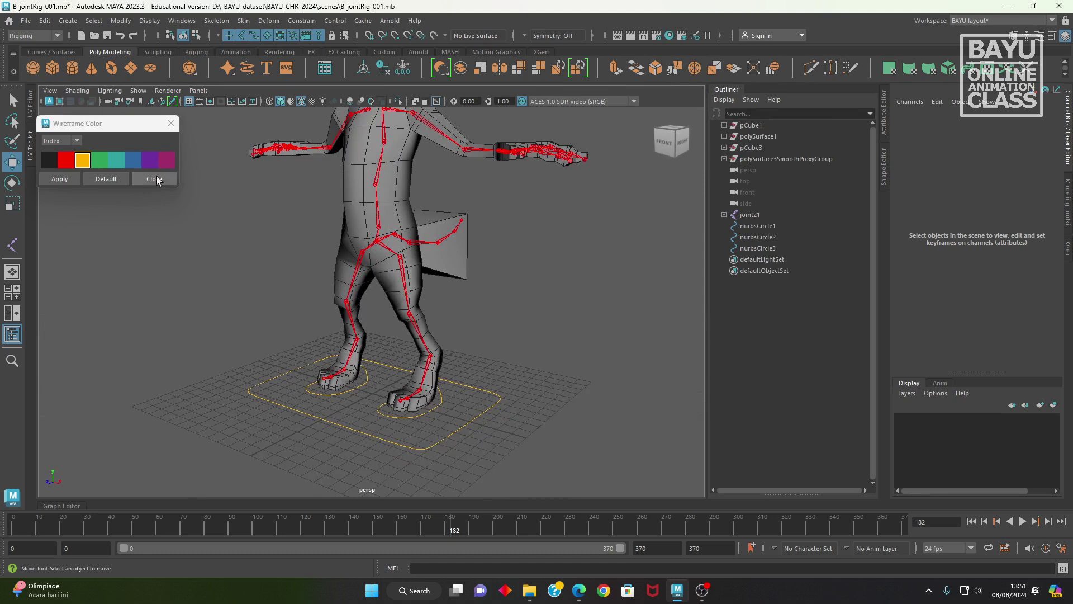
{"action": "left_click", "coordinate": [68, 21]}
{"action": "mouse_move", "coordinate": [180, 53]}
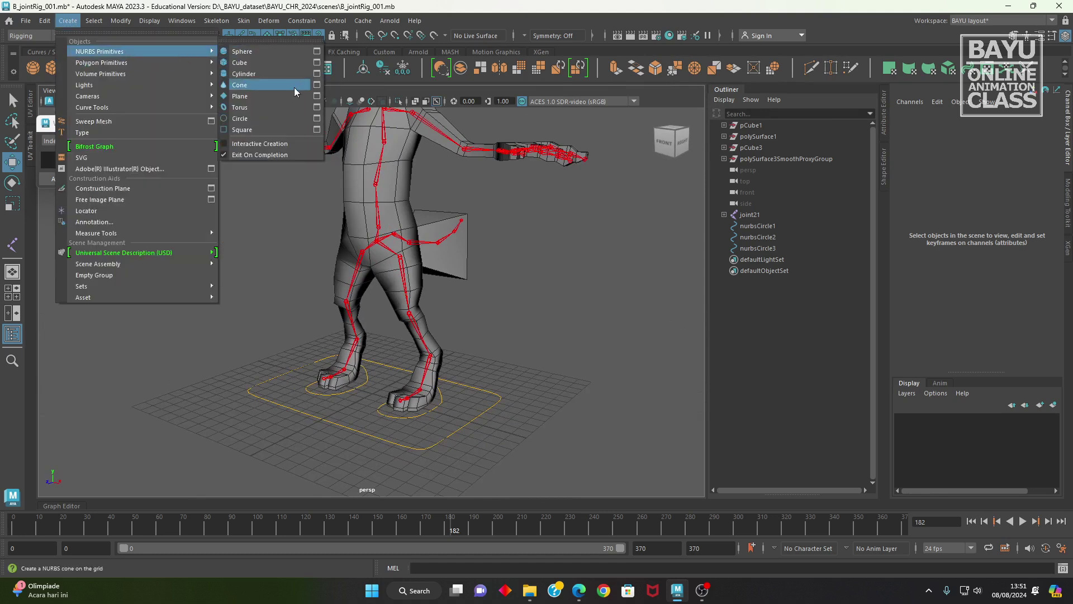
{"action": "left_click", "coordinate": [277, 122]}
{"action": "left_click_drag", "start_coordinate": [505, 337], "coordinate": [385, 193], "text": "alt"}
{"action": "left_click_drag", "start_coordinate": [384, 269], "coordinate": [420, 283], "text": "alt"}
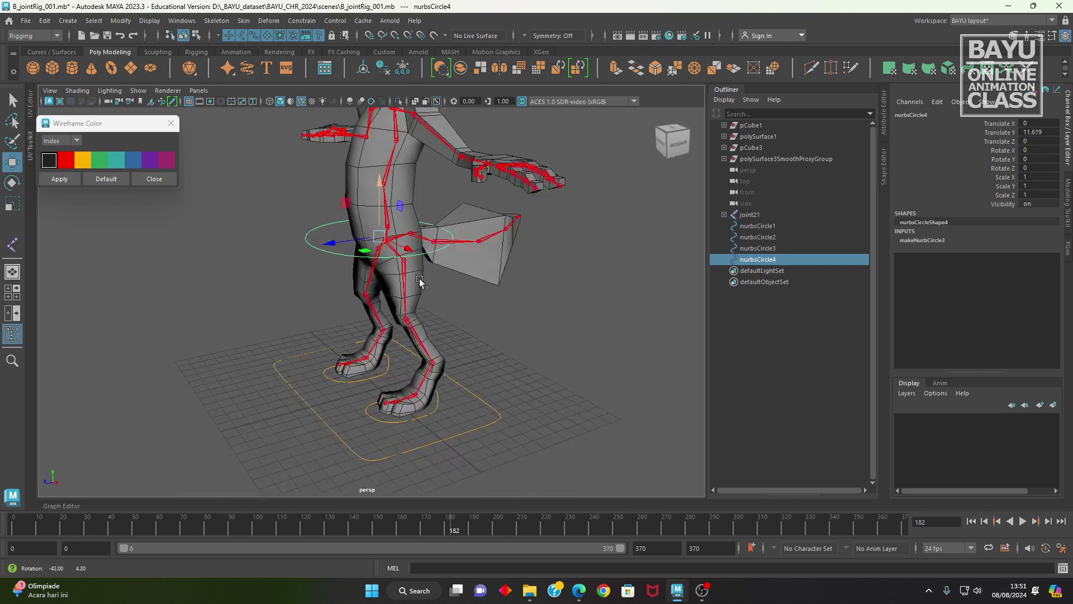
- Show the model in wireframe and point-snap the hip circle onto the root joint at the pelvis
{"action": "right_click_drag", "start_coordinate": [419, 283], "coordinate": [491, 314], "text": "alt"}
{"action": "middle_click_drag", "start_coordinate": [395, 260], "coordinate": [387, 341], "text": "alt"}
{"action": "left_click_drag", "start_coordinate": [387, 319], "coordinate": [376, 308], "text": "alt"}
{"action": "middle_click_drag", "start_coordinate": [371, 292], "coordinate": [366, 306], "text": "alt"}
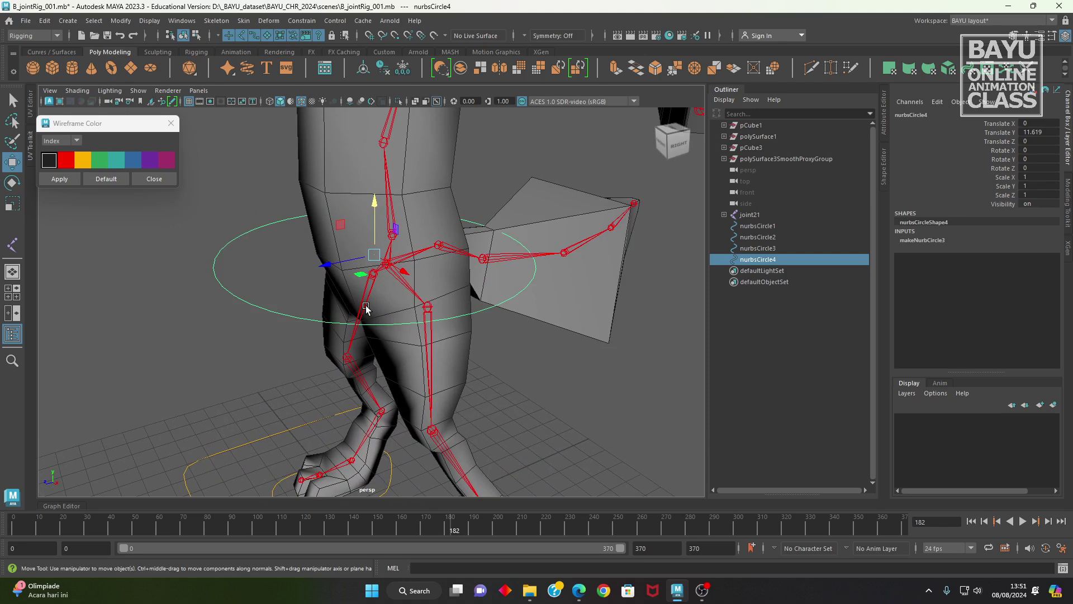
{"action": "key", "text": "4"}
{"action": "left_click_drag", "start_coordinate": [366, 308], "coordinate": [421, 293], "text": "alt"}
{"action": "left_click", "coordinate": [395, 38]}
{"action": "mouse_move", "coordinate": [374, 258]}
{"action": "left_mouse_down"}
{"action": "mouse_move", "coordinate": [407, 311]}
{"action": "mouse_move", "coordinate": [386, 280]}
{"action": "mouse_move", "coordinate": [390, 307]}
{"action": "mouse_move", "coordinate": [385, 271]}
{"action": "left_mouse_up"}
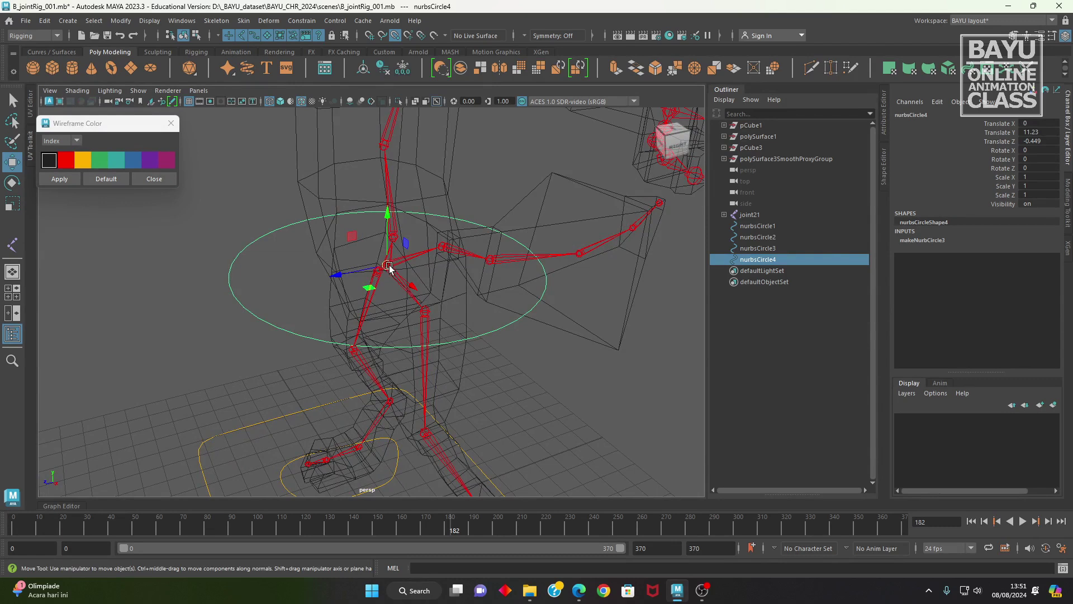
- Scale down all control vertices of the hip circle so that it fits more closely around the hips
{"action": "left_click_drag", "start_coordinate": [387, 268], "coordinate": [528, 297], "text": "alt"}
{"action": "right_click_drag", "start_coordinate": [578, 202], "coordinate": [582, 179]}
{"action": "left_click_drag", "start_coordinate": [581, 179], "coordinate": [169, 373]}
{"action": "left_click", "coordinate": [228, 301]}
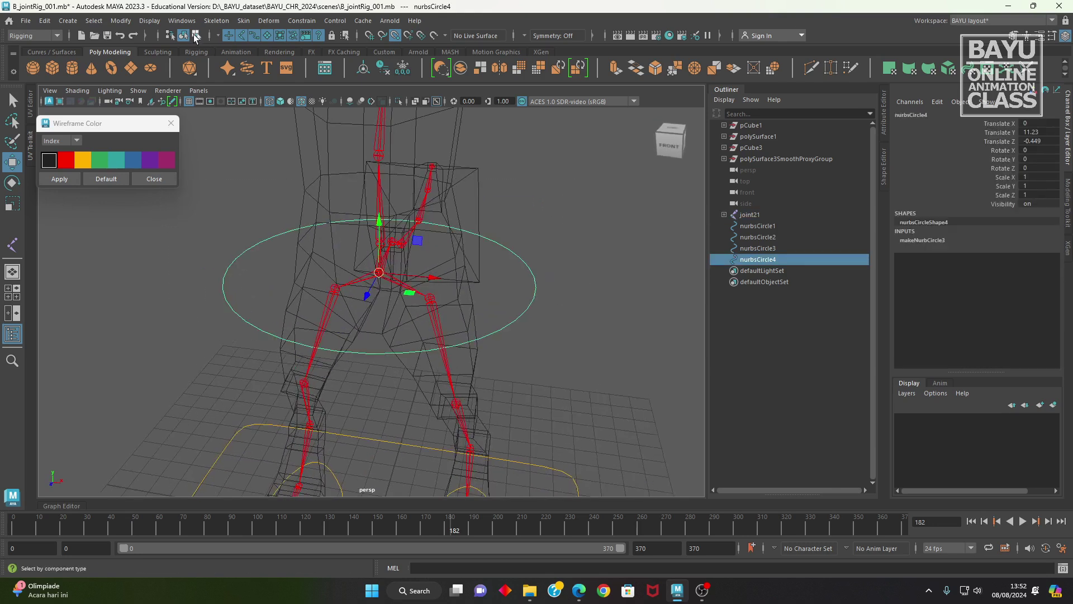
{"action": "left_click", "coordinate": [196, 36]}
{"action": "left_click_drag", "start_coordinate": [617, 191], "coordinate": [148, 419]}
{"action": "key", "text": "r"}
{"action": "left_click_drag", "start_coordinate": [378, 276], "coordinate": [163, 254]}
{"action": "right_click_drag", "start_coordinate": [144, 235], "coordinate": [180, 220]}
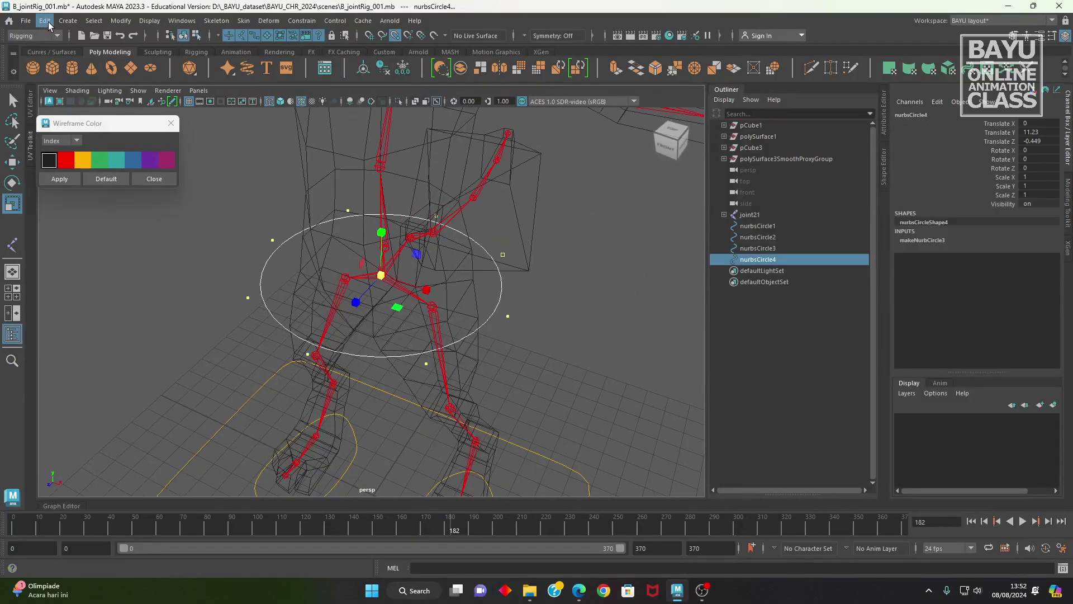
- Duplicate the hip circle and scale the copy's control vertices into a smaller ring inside the original
{"action": "left_click", "coordinate": [44, 20]}
{"action": "left_click", "coordinate": [112, 185]}
{"action": "left_click_drag", "start_coordinate": [278, 264], "coordinate": [395, 302], "text": "alt"}
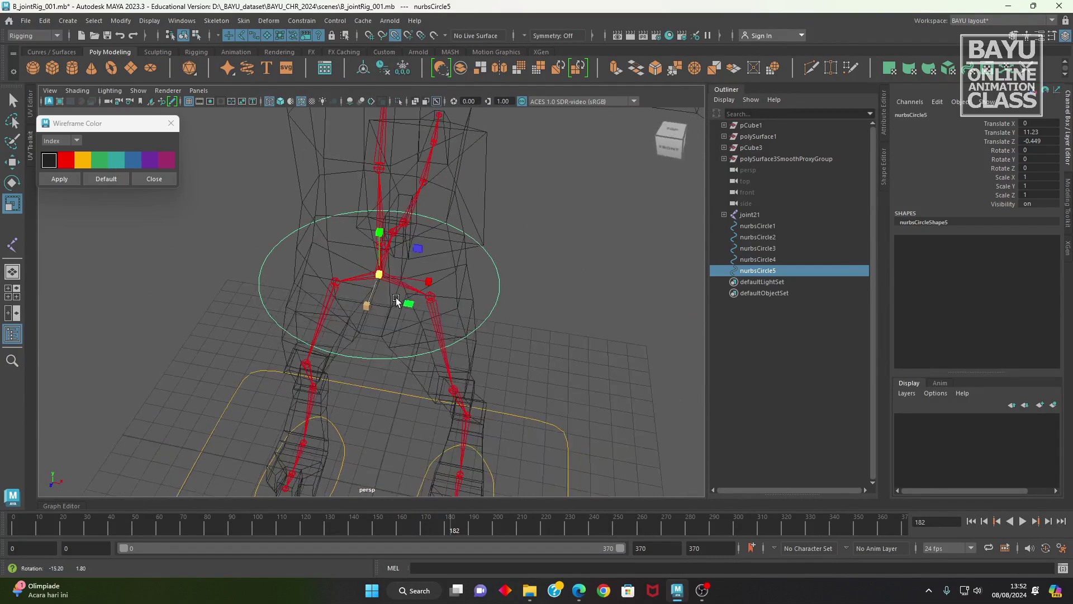
{"action": "left_click", "coordinate": [197, 35]}
{"action": "left_click_drag", "start_coordinate": [212, 170], "coordinate": [554, 404]}
{"action": "left_click_drag", "start_coordinate": [440, 358], "coordinate": [436, 370], "text": "alt"}
{"action": "left_click_drag", "start_coordinate": [380, 275], "coordinate": [338, 277]}
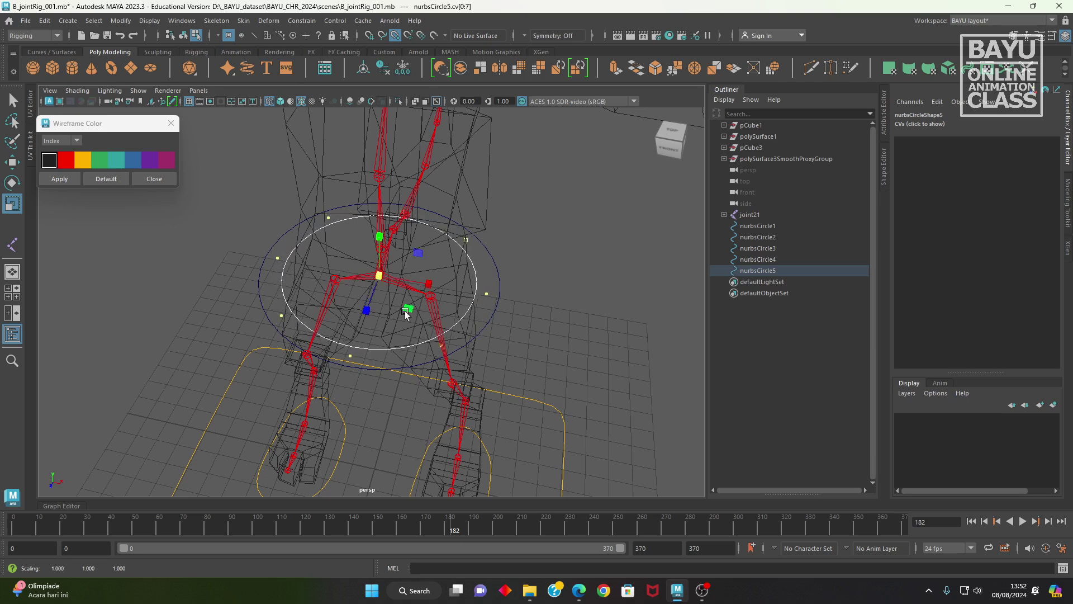
{"action": "left_click_drag", "start_coordinate": [405, 312], "coordinate": [383, 281], "text": "alt"}
- Apply the yellow wireframe color to both hip circles and deselect them
{"action": "right_click_drag", "start_coordinate": [580, 188], "coordinate": [632, 171]}
{"action": "left_click", "coordinate": [613, 283]}
{"action": "left_click_drag", "start_coordinate": [446, 316], "coordinate": [378, 312], "text": "alt"}
{"action": "left_click_drag", "start_coordinate": [289, 288], "coordinate": [228, 294]}
{"action": "left_click", "coordinate": [89, 165]}
{"action": "left_click", "coordinate": [59, 179]}
{"action": "left_click_drag", "start_coordinate": [149, 285], "coordinate": [215, 343], "text": "alt"}
{"action": "left_click", "coordinate": [209, 351]}
- Start the CV Curve Tool with the curve degree set to 1 Linear
{"action": "left_click_drag", "start_coordinate": [388, 354], "coordinate": [404, 356], "text": "alt"}
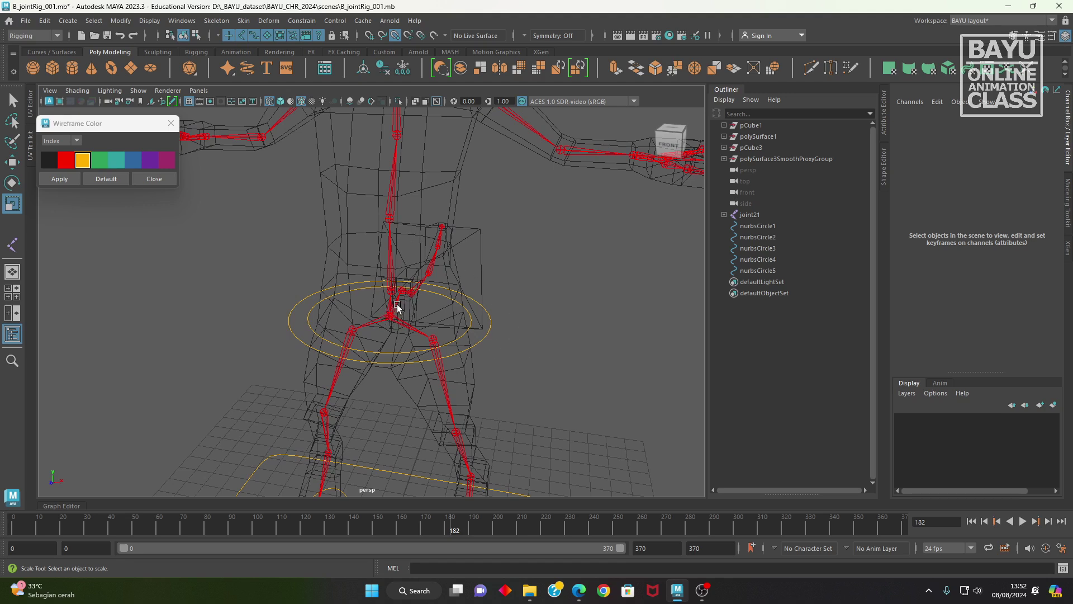
{"action": "left_click_drag", "start_coordinate": [531, 327], "coordinate": [486, 425], "text": "alt"}
{"action": "middle_click_drag", "start_coordinate": [486, 425], "coordinate": [493, 316], "text": "alt"}
{"action": "right_click_drag", "start_coordinate": [494, 316], "coordinate": [399, 355], "text": "alt"}
{"action": "left_click_drag", "start_coordinate": [398, 354], "coordinate": [260, 303], "text": "alt"}
{"action": "left_click_drag", "start_coordinate": [438, 387], "coordinate": [432, 390], "text": "alt"}
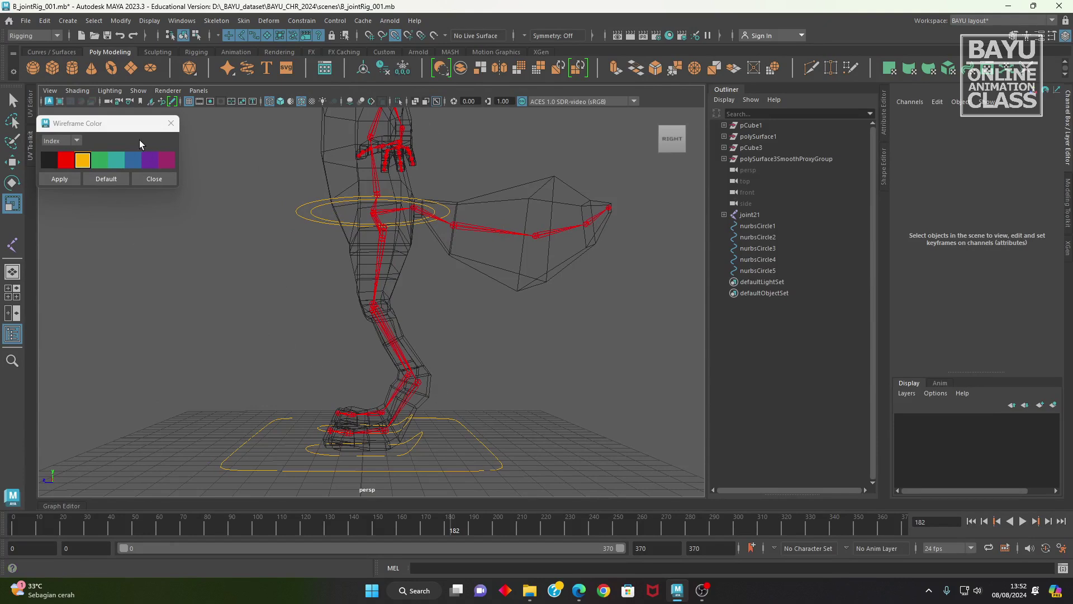
{"action": "left_click", "coordinate": [68, 20]}
{"action": "mouse_move", "coordinate": [147, 86]}
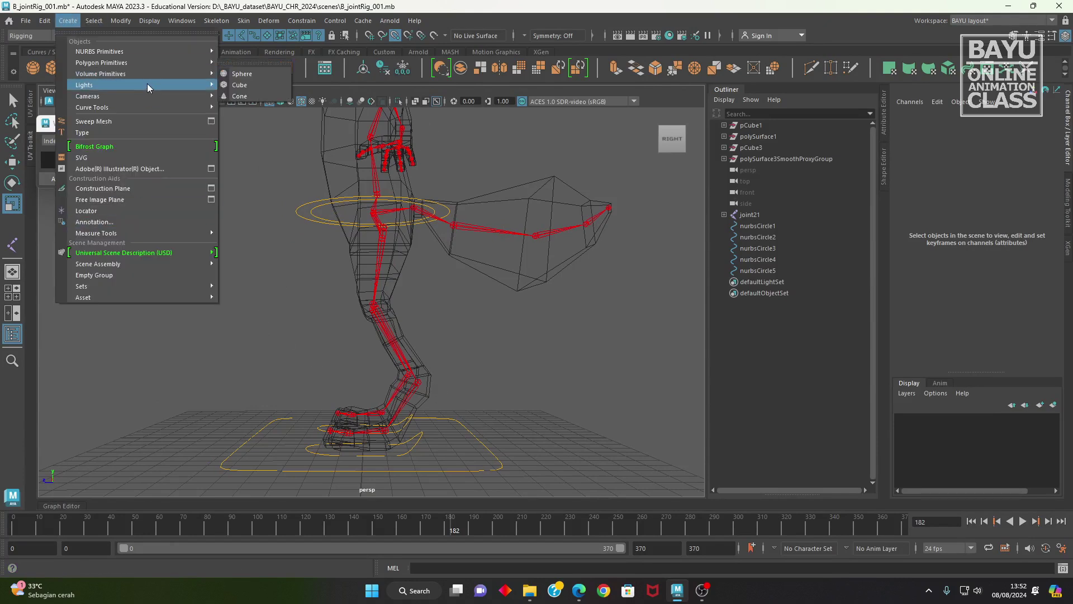
{"action": "mouse_move", "coordinate": [146, 107]}
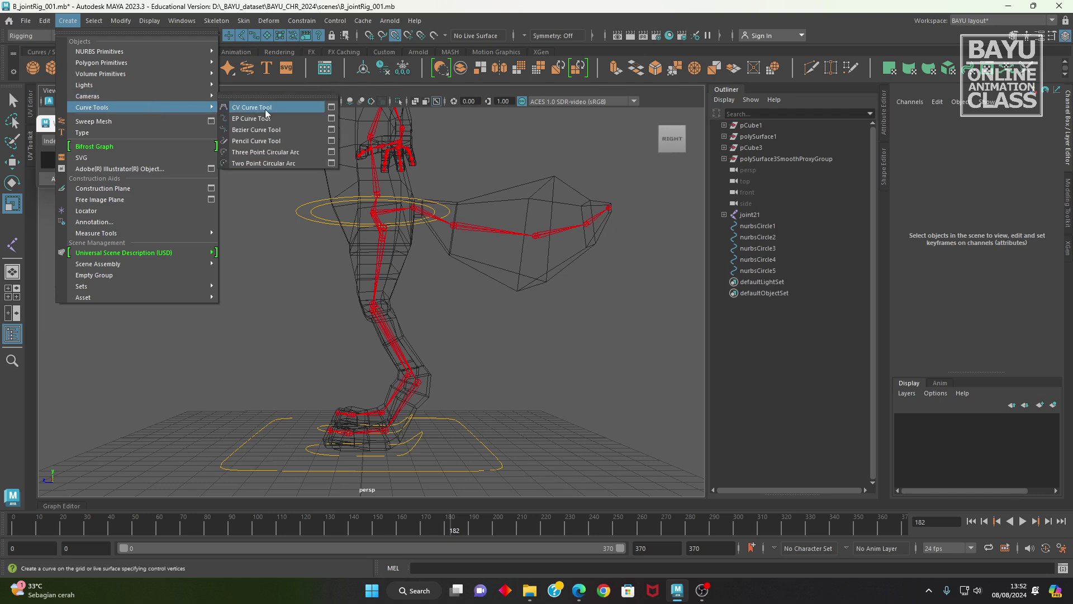
{"action": "left_click", "coordinate": [332, 108]}
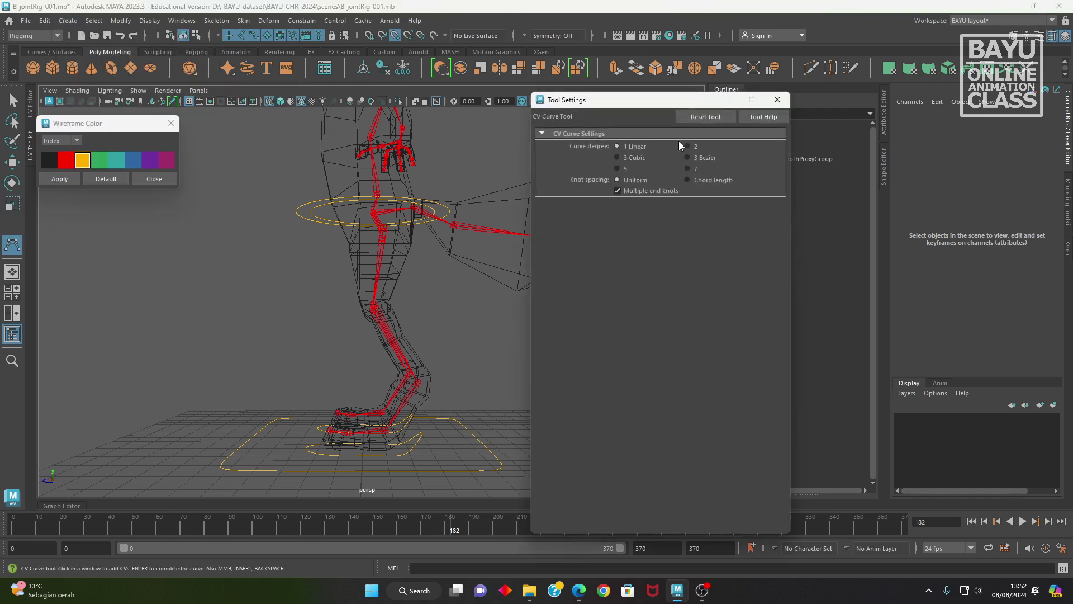
{"action": "left_click", "coordinate": [777, 99]}
- Draw a grid-snapped linear arrow curve pointing forward in front of the knee in the side view
{"action": "key", "text": "space"}
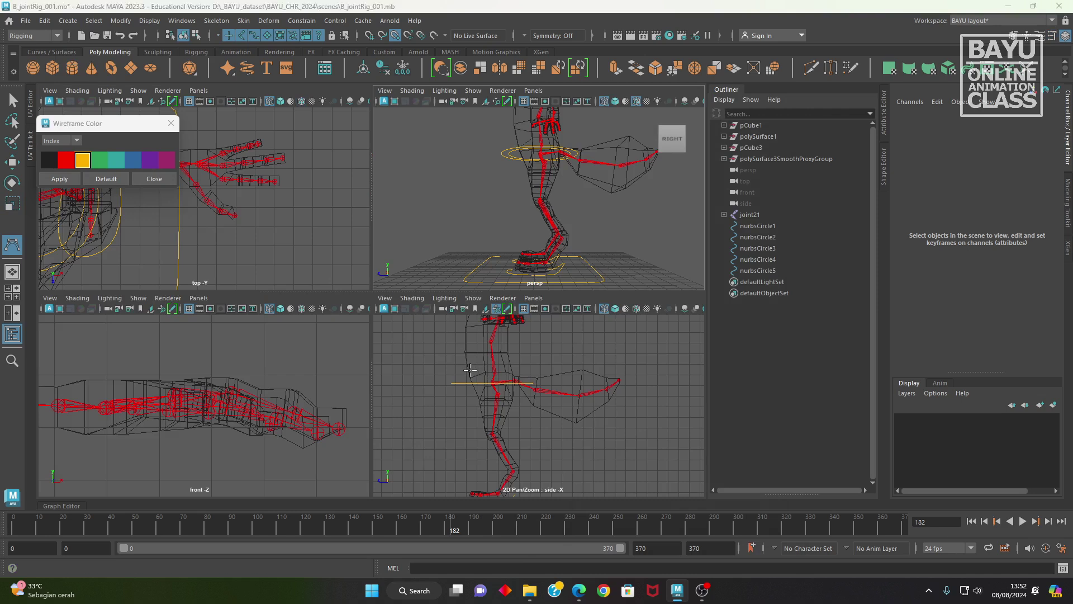
{"action": "key", "text": "space"}
{"action": "middle_click_drag", "start_coordinate": [291, 413], "coordinate": [431, 361], "text": "alt"}
{"action": "right_click_drag", "start_coordinate": [269, 357], "coordinate": [459, 361], "text": "alt"}
{"action": "middle_click_drag", "start_coordinate": [459, 361], "coordinate": [436, 275], "text": "alt"}
{"action": "middle_click_drag", "start_coordinate": [329, 303], "coordinate": [338, 303], "text": "alt"}
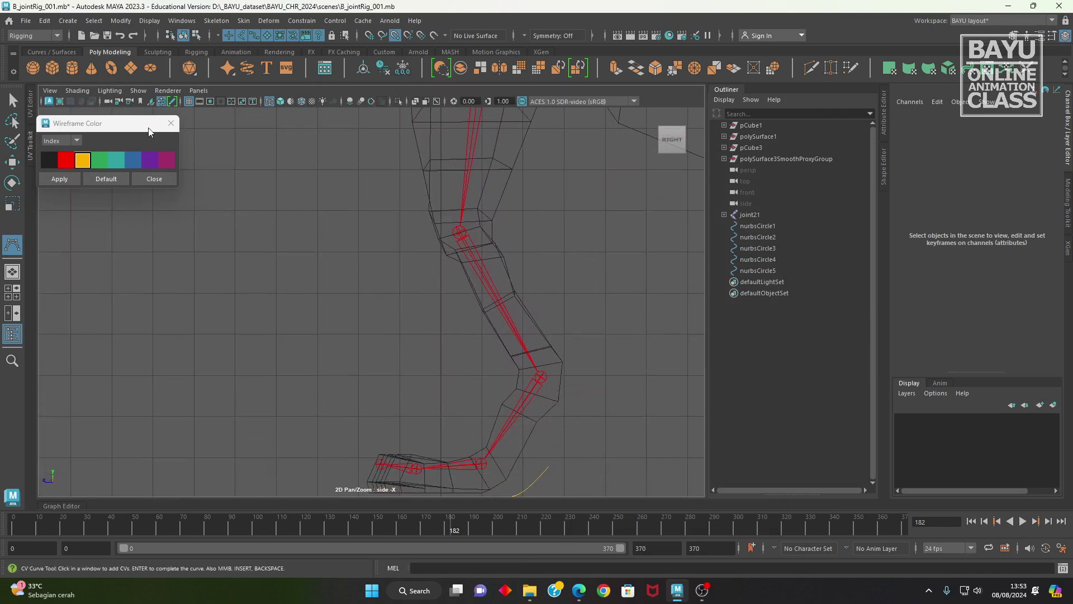
{"action": "left_click", "coordinate": [369, 36]}
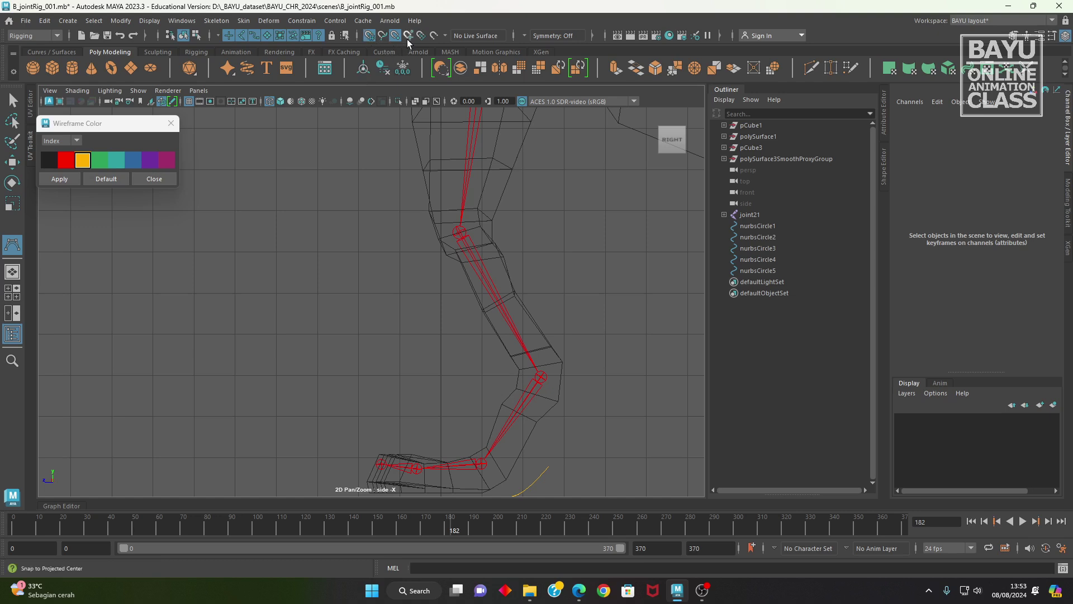
{"action": "left_click", "coordinate": [318, 294]}
{"action": "left_click", "coordinate": [277, 334]}
{"action": "left_click", "coordinate": [276, 294]}
{"action": "key", "text": "r"}
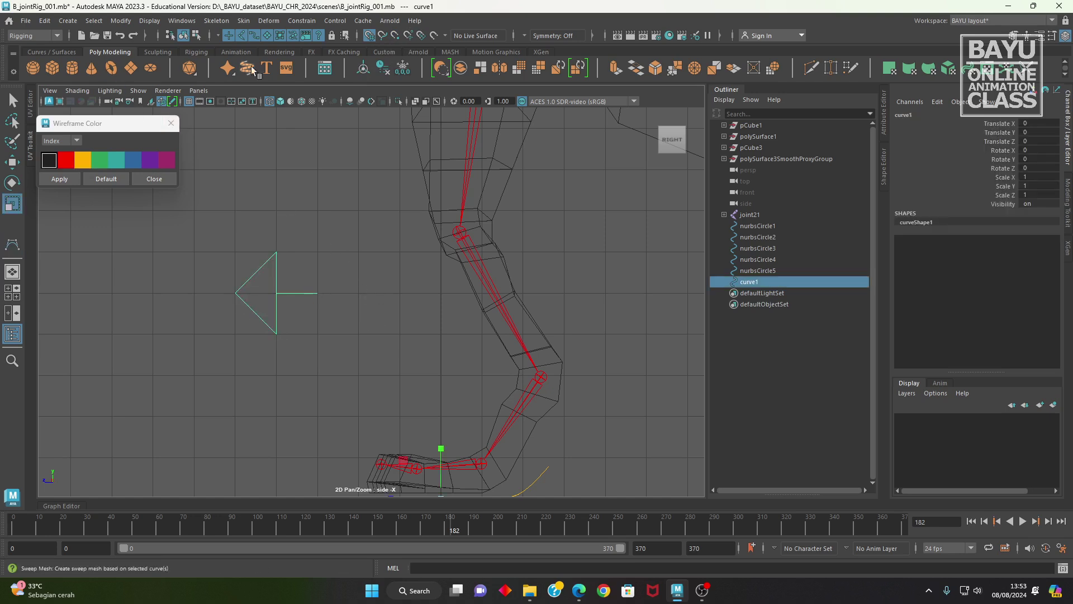
- Scale the arrowhead's control vertices down to a small triangle and move them along the shaft to shorten the arrow
{"action": "left_click", "coordinate": [196, 36]}
{"action": "left_click_drag", "start_coordinate": [204, 218], "coordinate": [289, 353]}
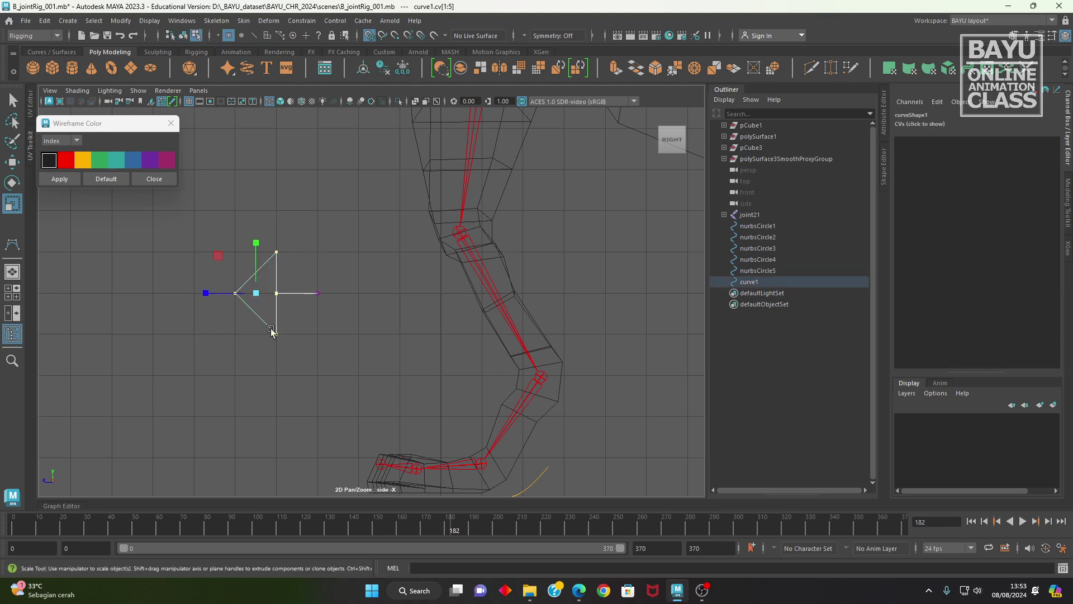
{"action": "left_click_drag", "start_coordinate": [259, 295], "coordinate": [234, 298]}
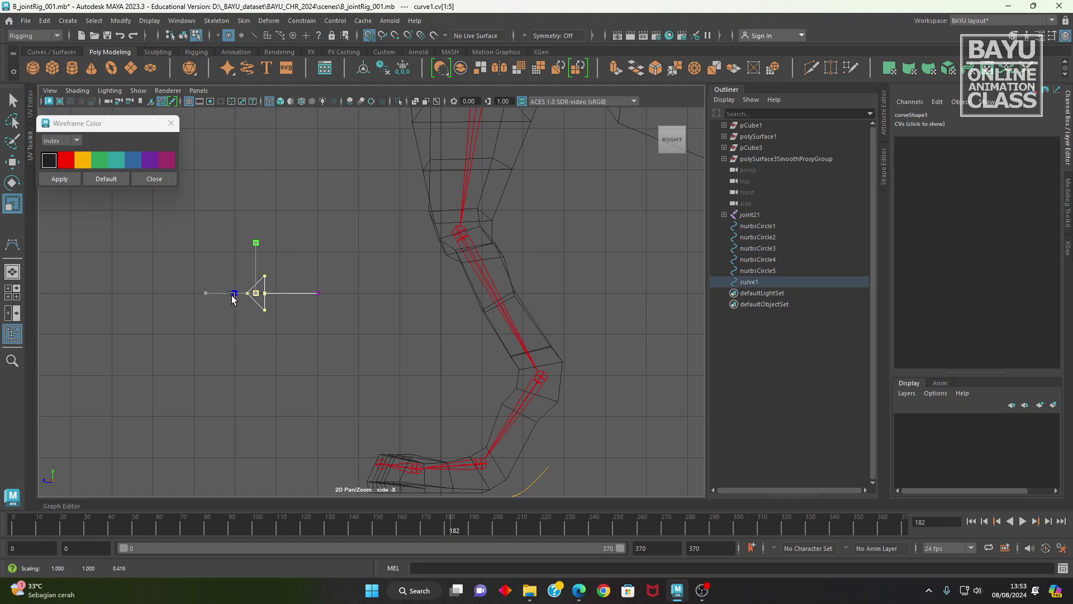
{"action": "left_click_drag", "start_coordinate": [256, 243], "coordinate": [256, 262]}
{"action": "key", "text": "w"}
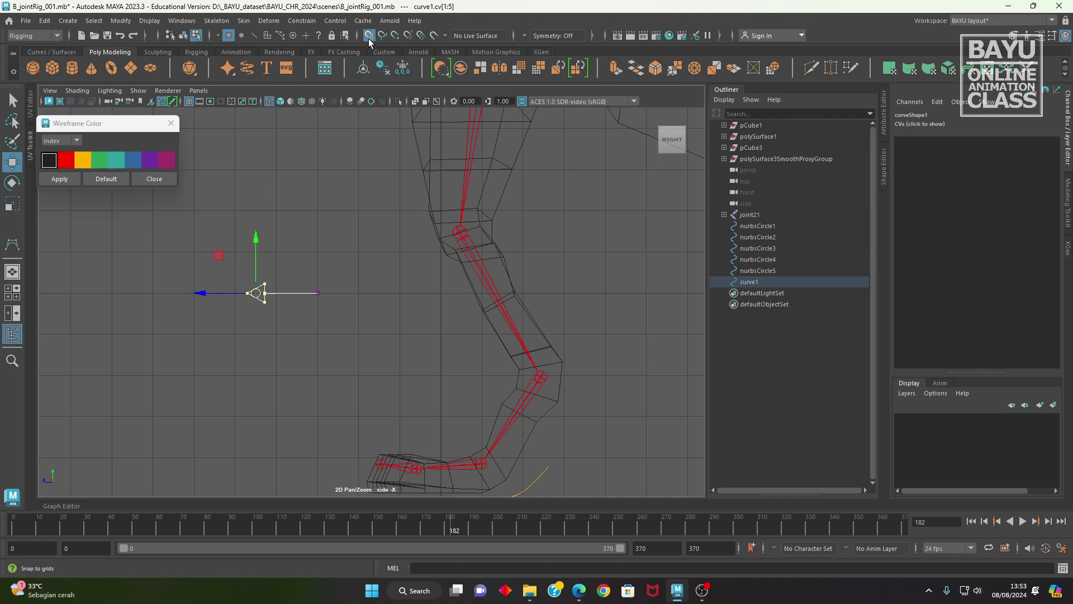
{"action": "left_click_drag", "start_coordinate": [224, 297], "coordinate": [255, 303]}
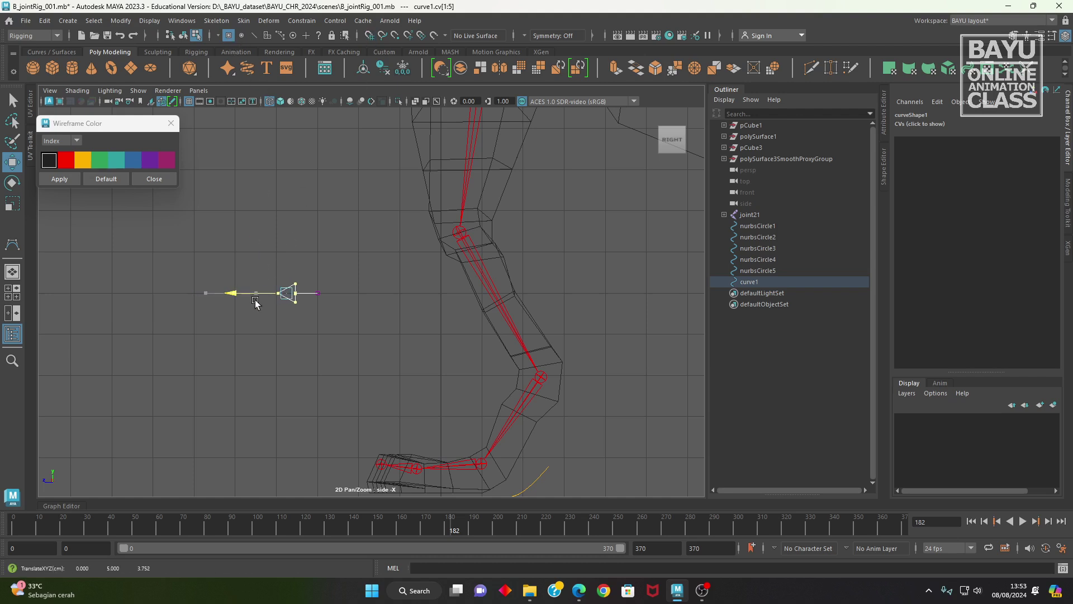
- Return the arrow curve to object mode and apply the yellow wireframe color to it
{"action": "right_click_drag", "start_coordinate": [287, 280], "coordinate": [366, 221]}
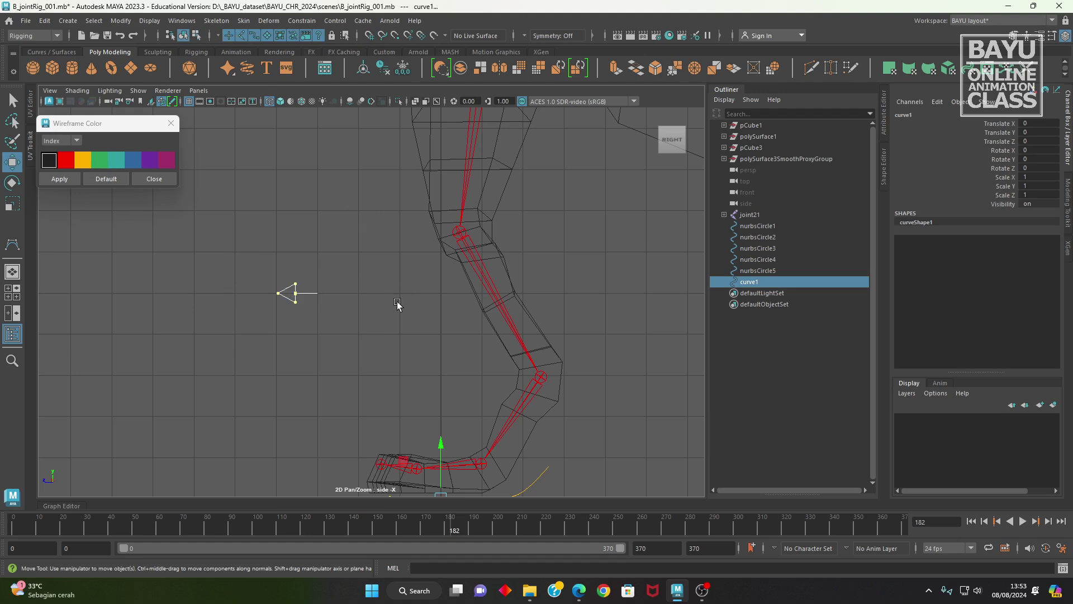
{"action": "left_click", "coordinate": [83, 161]}
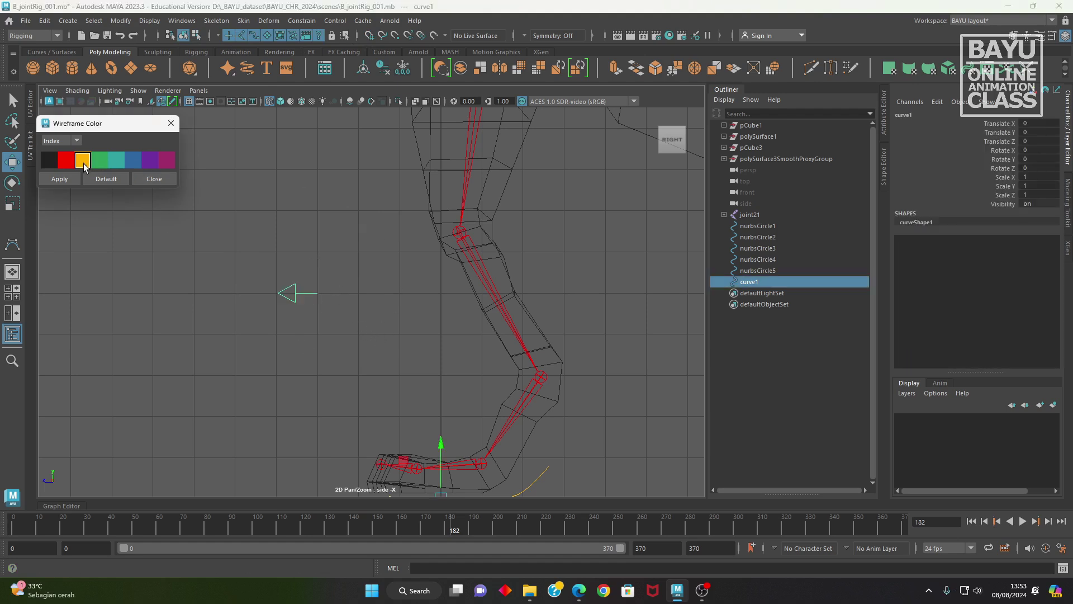
{"action": "left_click", "coordinate": [58, 178]}
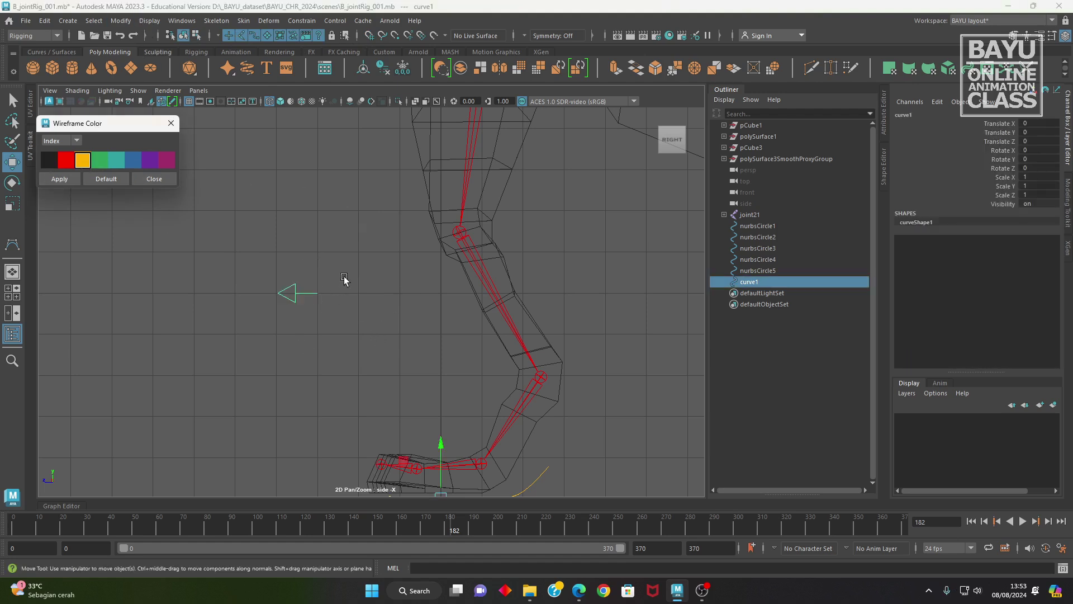
- Center the arrow curve's pivot and shift the pivot forward to just in front of the arrow tip
{"action": "left_click", "coordinate": [121, 21]}
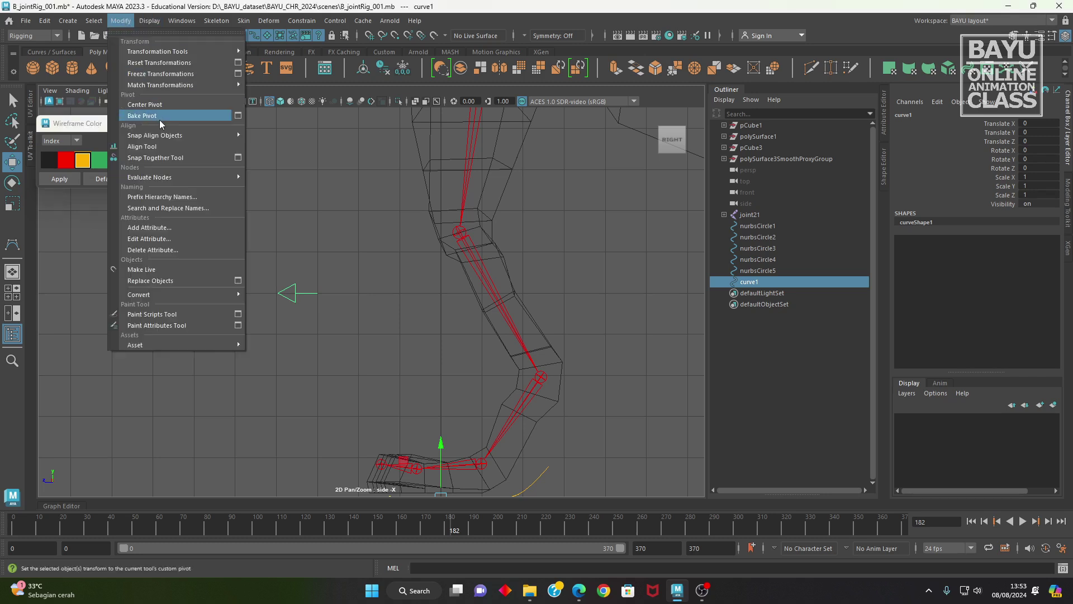
{"action": "left_click", "coordinate": [146, 105]}
{"action": "scroll", "coordinate": [296, 298], "scroll_direction": "up", "scroll_amount": 2}
{"action": "key", "text": "d"}
{"action": "left_click_drag", "start_coordinate": [226, 291], "coordinate": [193, 291]}
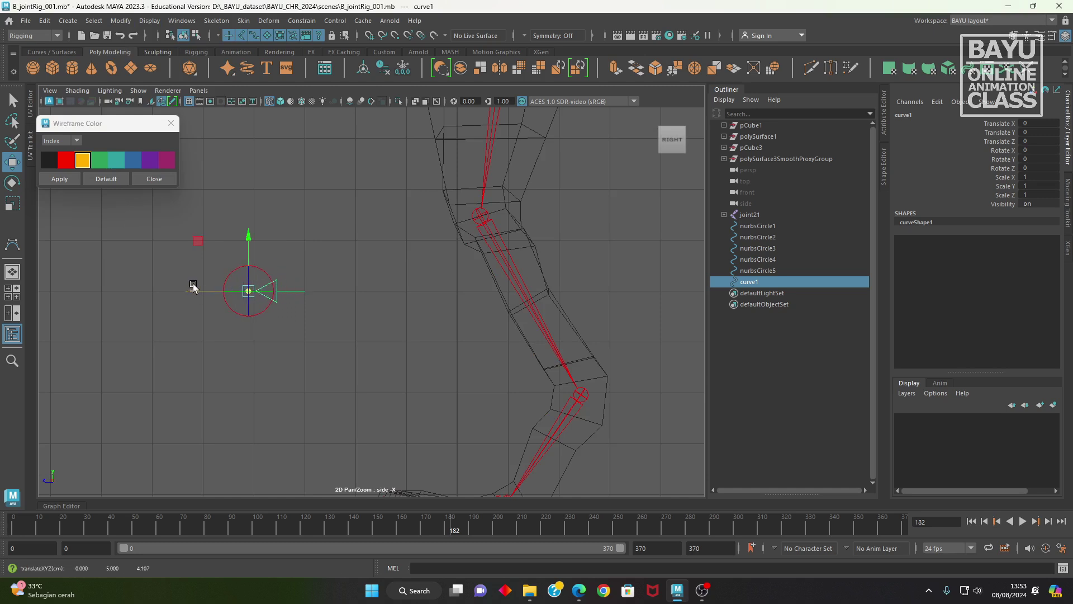
{"action": "key", "text": "d"}
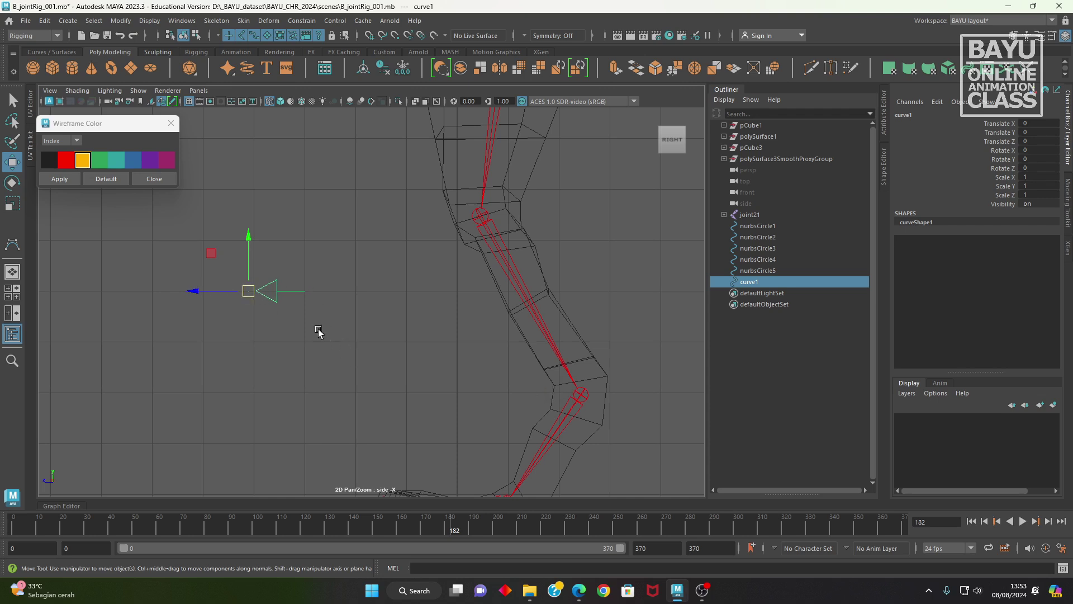
- Raise the arrow to knee height at Translate Y 1.53 and line it up with the knee in the front view at Translate X about 2.88
{"action": "scroll", "coordinate": [434, 336], "scroll_direction": "down", "scroll_amount": 5}
{"action": "middle_click_drag", "start_coordinate": [391, 339], "coordinate": [418, 341], "text": "alt"}
{"action": "left_click_drag", "start_coordinate": [340, 280], "coordinate": [339, 244]}
{"action": "key", "text": "space"}
{"action": "key", "text": "space"}
{"action": "scroll", "coordinate": [321, 381], "scroll_direction": "down", "scroll_amount": 9}
{"action": "middle_click_drag", "start_coordinate": [284, 430], "coordinate": [390, 295], "text": "alt"}
{"action": "right_click_drag", "start_coordinate": [295, 440], "coordinate": [428, 398], "text": "alt"}
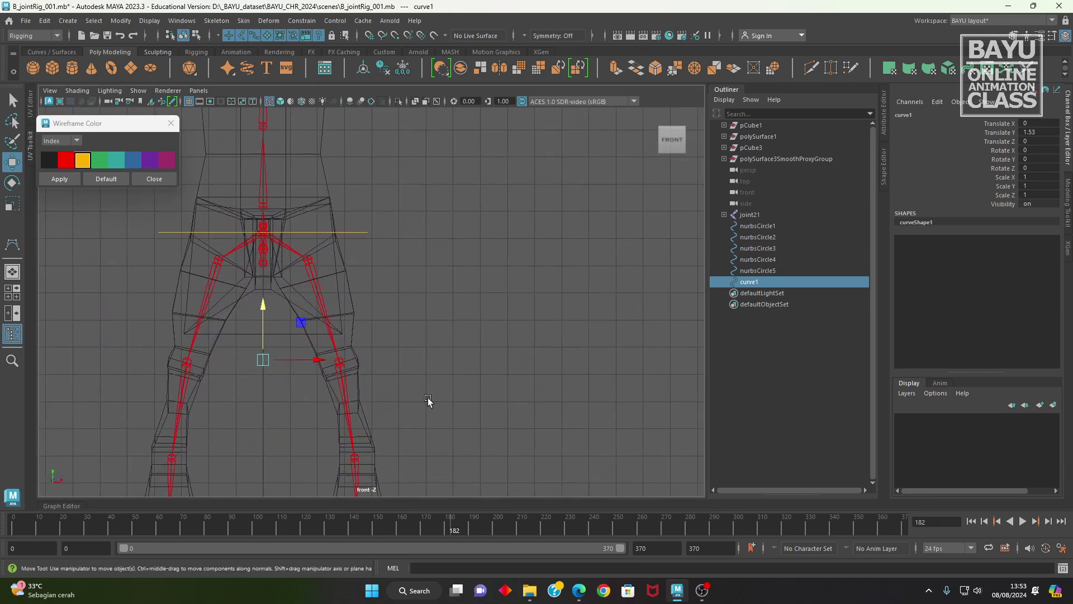
{"action": "left_click_drag", "start_coordinate": [314, 362], "coordinate": [390, 373]}
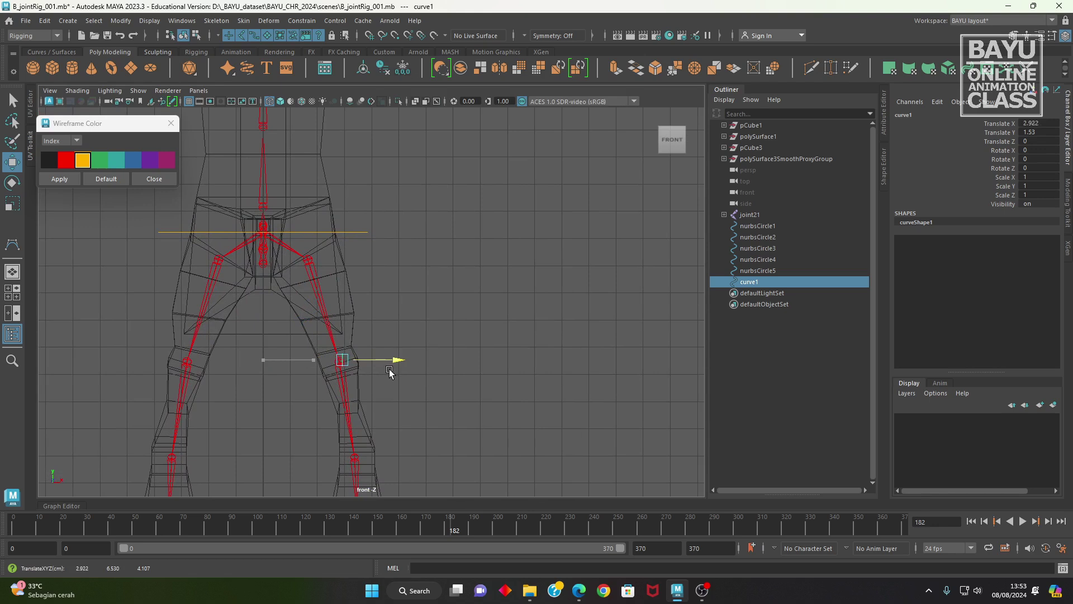
- Duplicate the knee arrow behind the hock joint in the side view, with Rotate X 180, Translate Y -1.925 and Translate Z -10.389
{"action": "key", "text": "space"}
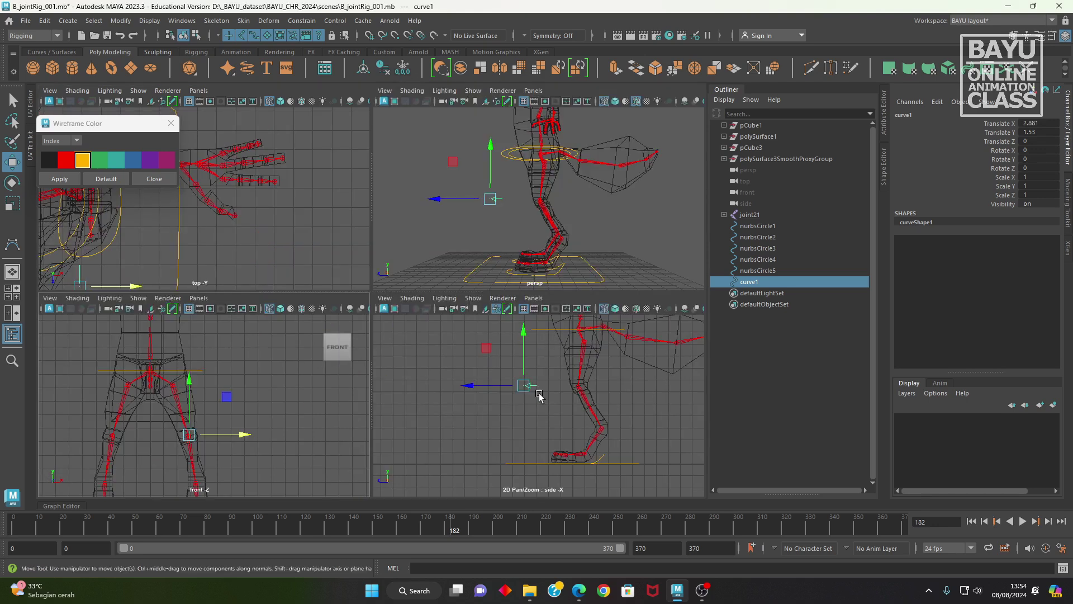
{"action": "key", "text": "space"}
{"action": "middle_click_drag", "start_coordinate": [434, 402], "coordinate": [376, 347], "text": "alt"}
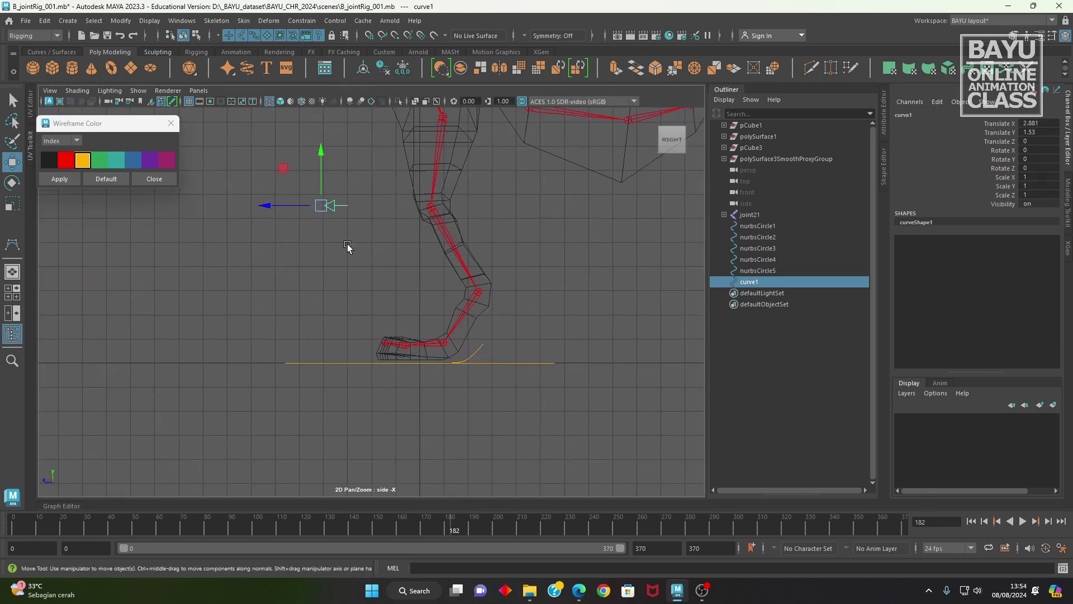
{"action": "mouse_move", "coordinate": [291, 178]}
{"action": "middle_mouse_down"}
{"action": "mouse_move", "coordinate": [493, 247]}
{"action": "mouse_move", "coordinate": [559, 283]}
{"action": "mouse_move", "coordinate": [513, 261]}
{"action": "middle_mouse_up"}
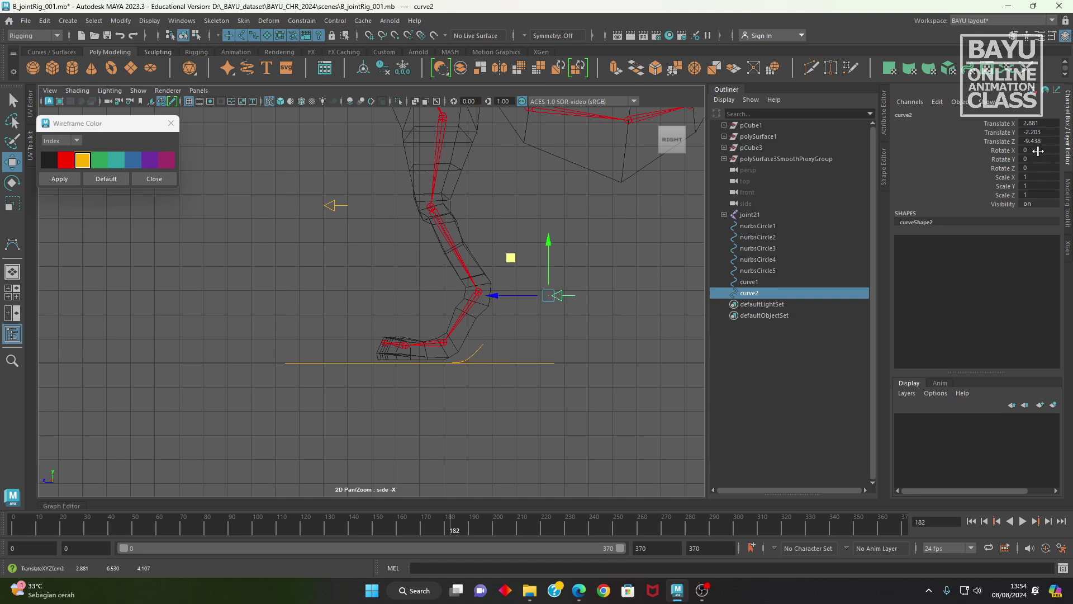
{"action": "key", "text": "Return"}
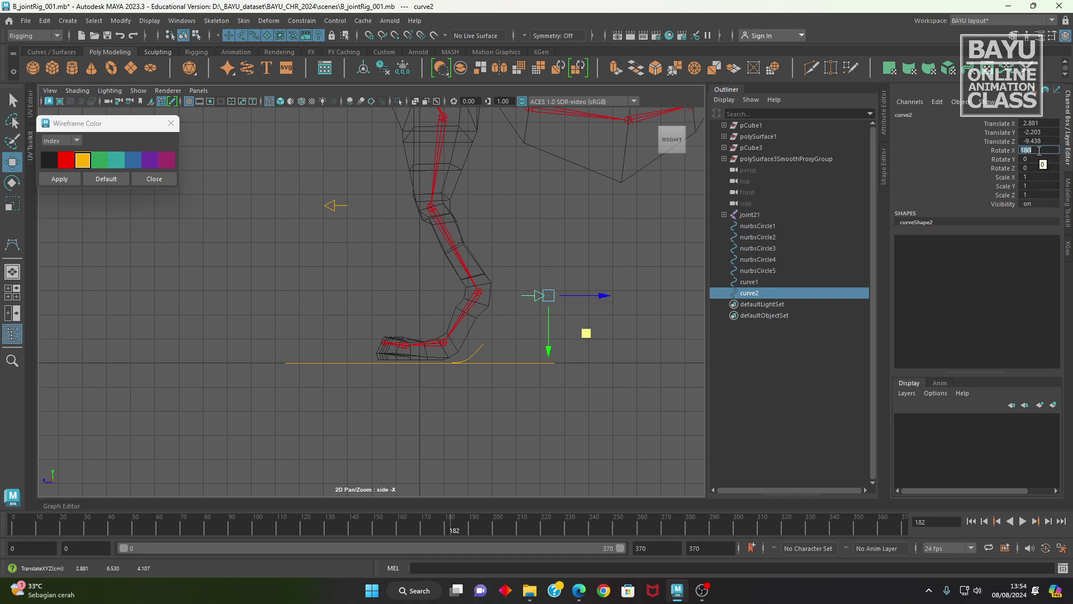
{"action": "middle_click_drag", "start_coordinate": [513, 290], "coordinate": [478, 304], "text": "alt"}
{"action": "left_click_drag", "start_coordinate": [550, 348], "coordinate": [576, 343]}
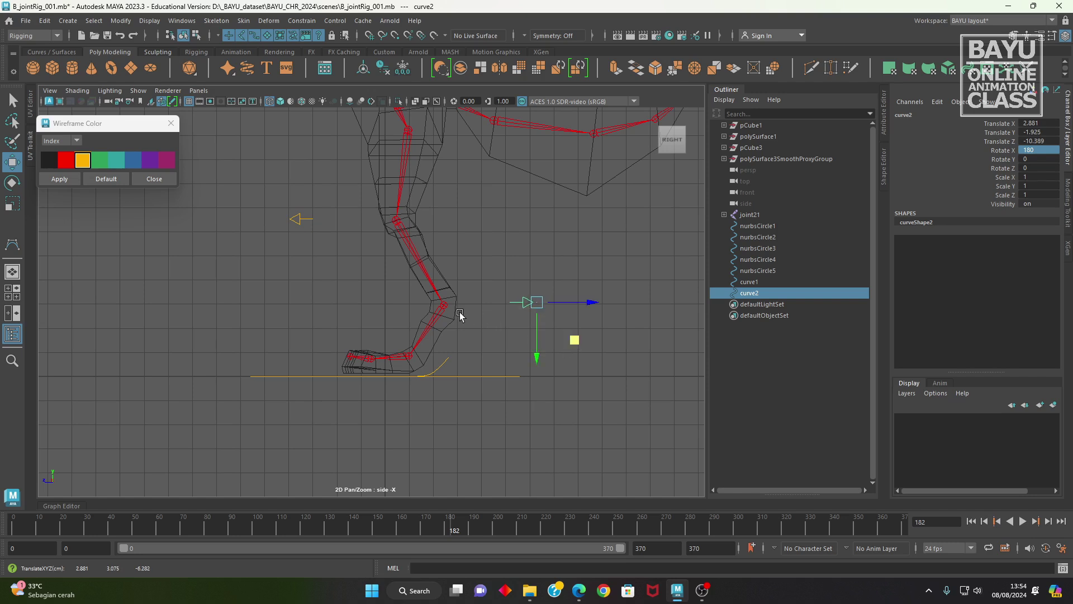
- Line the rear arrow up sideways with the hock joint at Translate X 3.437 and switch to the perspective view
{"action": "middle_click_drag", "start_coordinate": [424, 320], "coordinate": [402, 311], "text": "alt"}
{"action": "key", "text": "space"}
{"action": "key", "text": "space"}
{"action": "left_click_drag", "start_coordinate": [404, 295], "coordinate": [419, 328]}
{"action": "key", "text": "space"}
{"action": "key", "text": "space"}
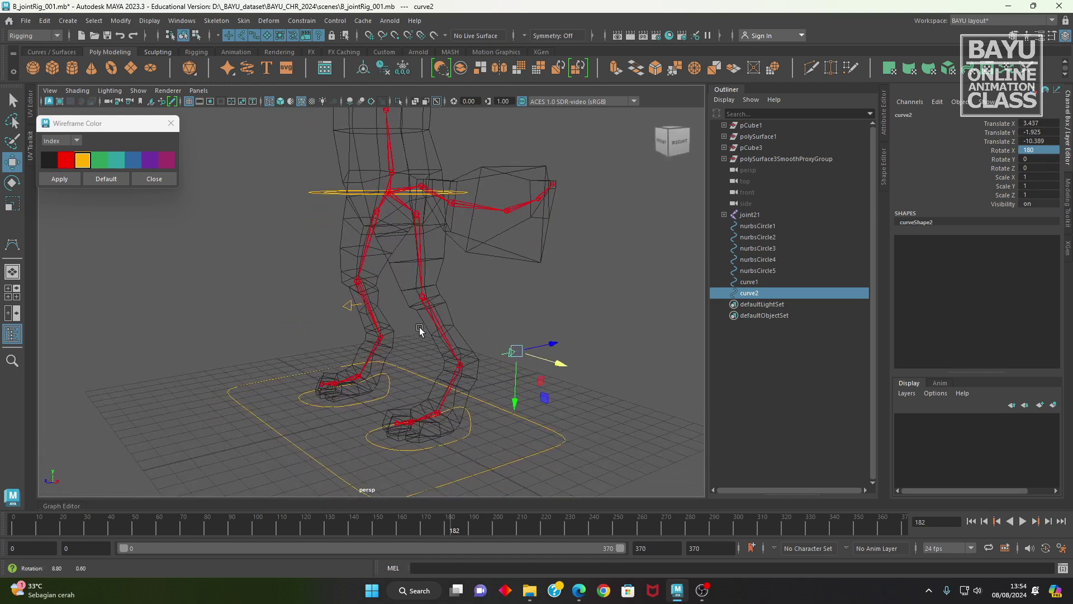
- Duplicate the knee arrow and place the copy in front of the opposite knee with Translate X -2.881
{"action": "left_click", "coordinate": [341, 310]}
{"action": "left_click_drag", "start_coordinate": [333, 319], "coordinate": [392, 327], "text": "alt"}
{"action": "left_click", "coordinate": [401, 330]}
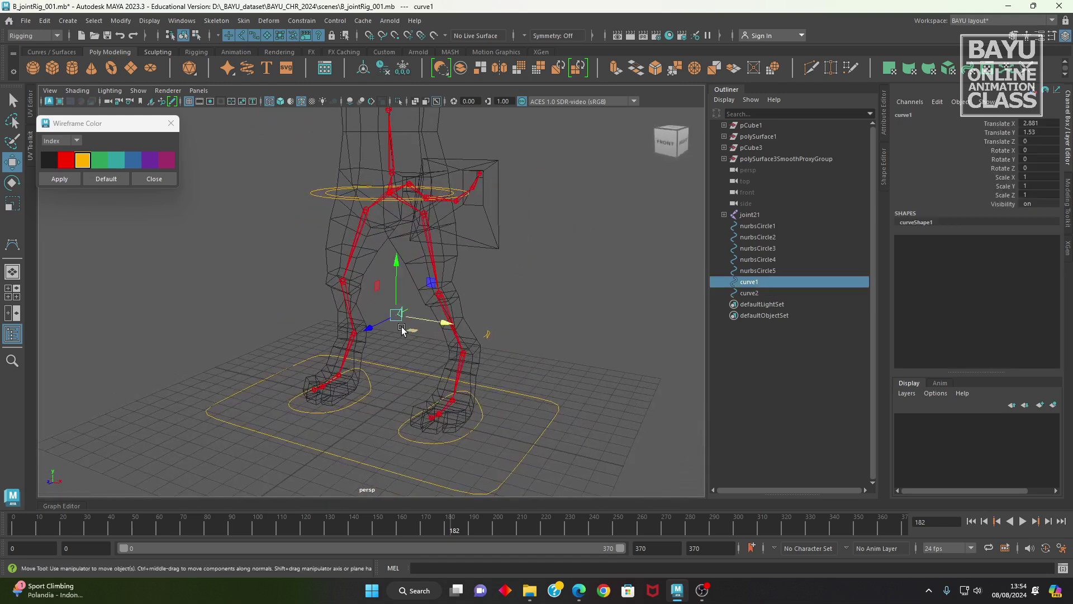
{"action": "left_click", "coordinate": [44, 20]}
{"action": "left_click", "coordinate": [126, 187]}
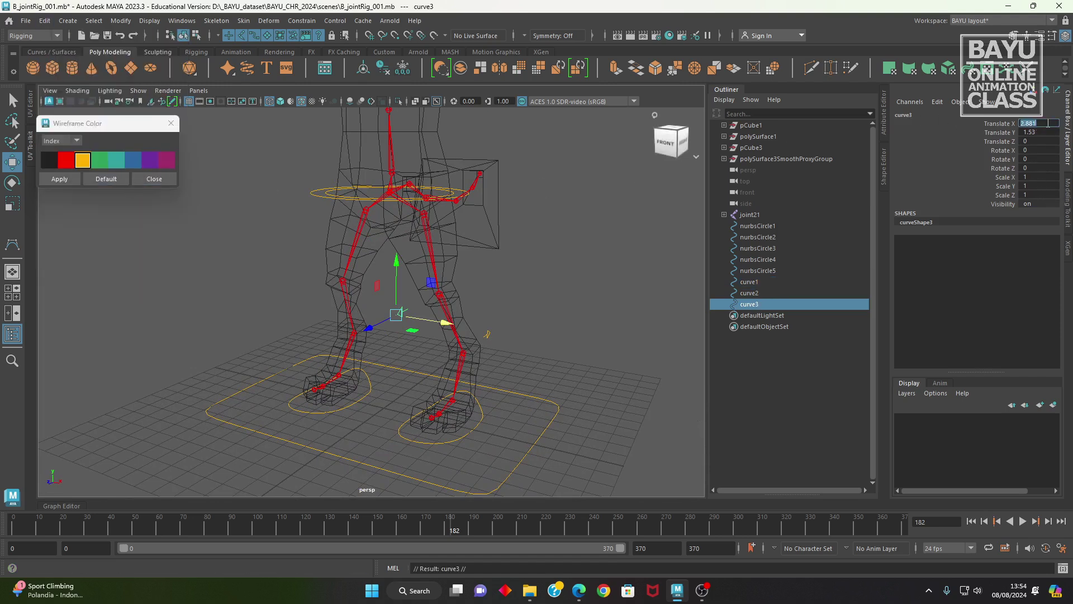
{"action": "type", "text": "-"}
{"action": "key", "text": "Return"}
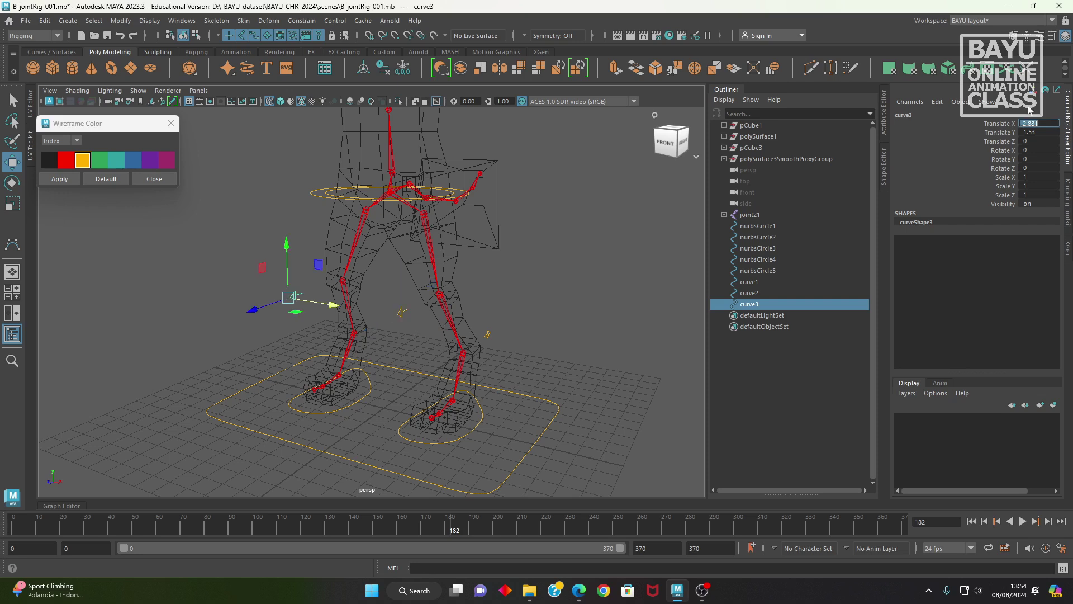
- Duplicate the rear hock arrow, place the copy behind the opposite leg with Translate X -3.437, and deselect it
{"action": "left_click_drag", "start_coordinate": [546, 293], "coordinate": [494, 327], "text": "alt"}
{"action": "left_click", "coordinate": [498, 330]}
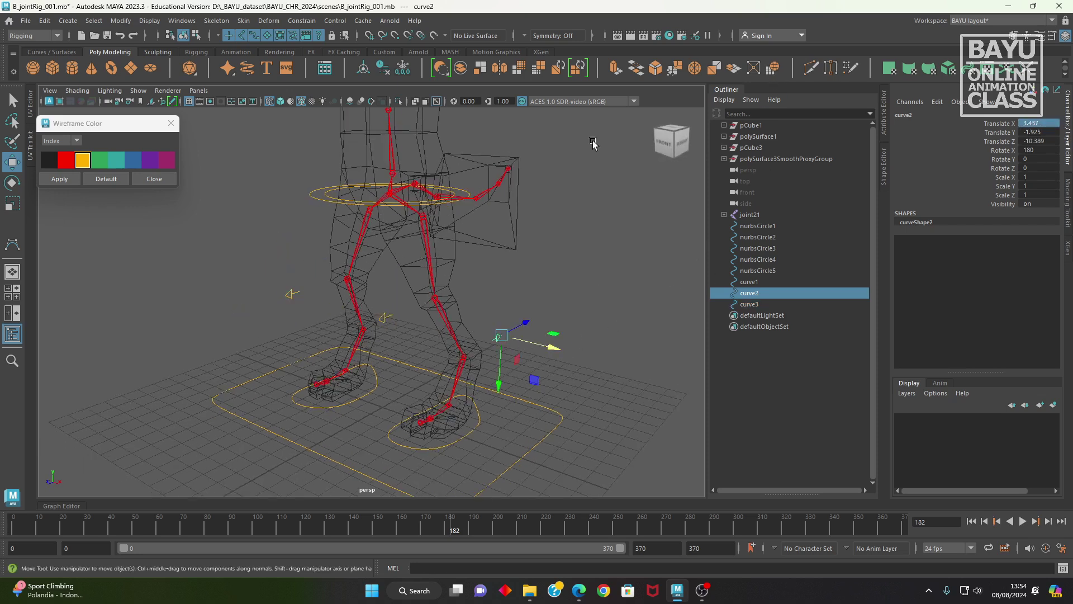
{"action": "left_click", "coordinate": [44, 21]}
{"action": "left_click", "coordinate": [133, 186]}
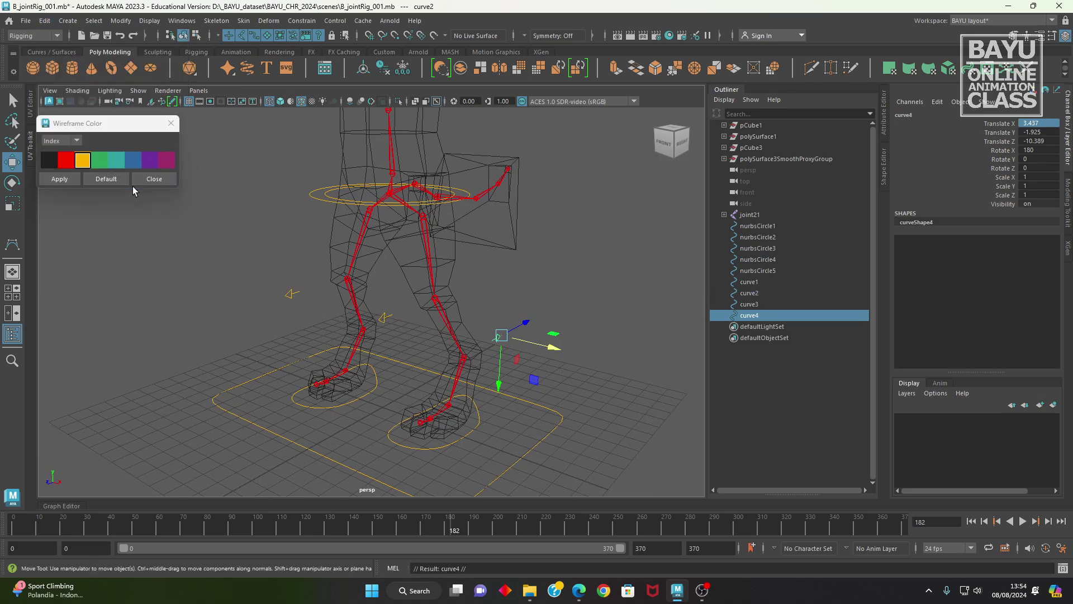
{"action": "left_click", "coordinate": [1038, 124]}
{"action": "type", "text": "-3.437"}
{"action": "key", "text": "Return"}
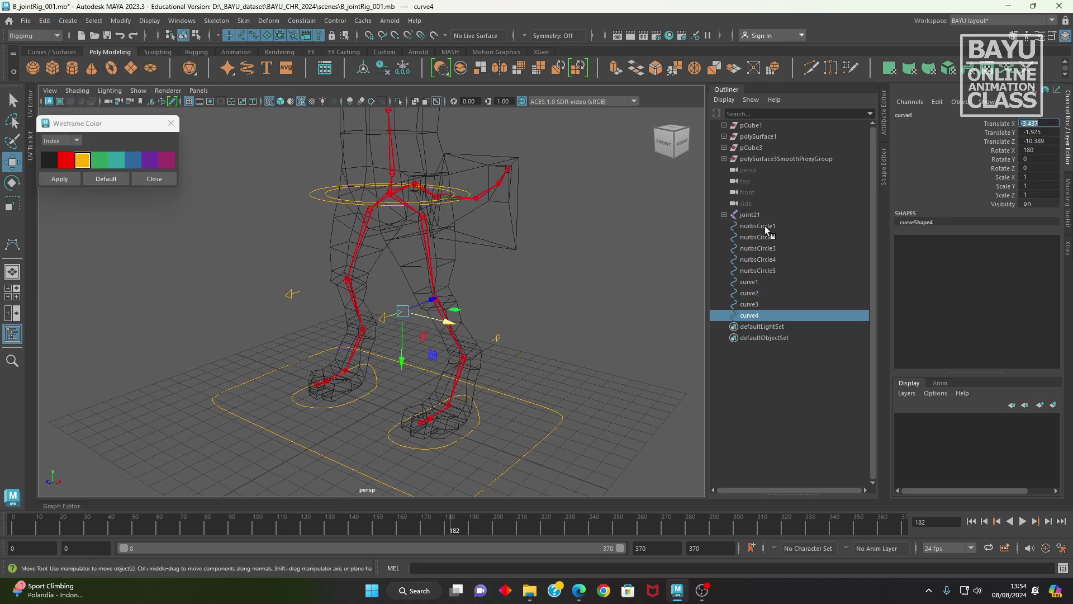
{"action": "left_click_drag", "start_coordinate": [387, 433], "coordinate": [165, 413], "text": "alt"}
{"action": "left_click_drag", "start_coordinate": [498, 430], "coordinate": [259, 430], "text": "alt"}
{"action": "left_click", "coordinate": [209, 300]}
- Duplicate the two rear leg arrows and raise the copies behind the upper body to Translate Y about 13.68
{"action": "left_click_drag", "start_coordinate": [456, 347], "coordinate": [388, 304], "text": "alt"}
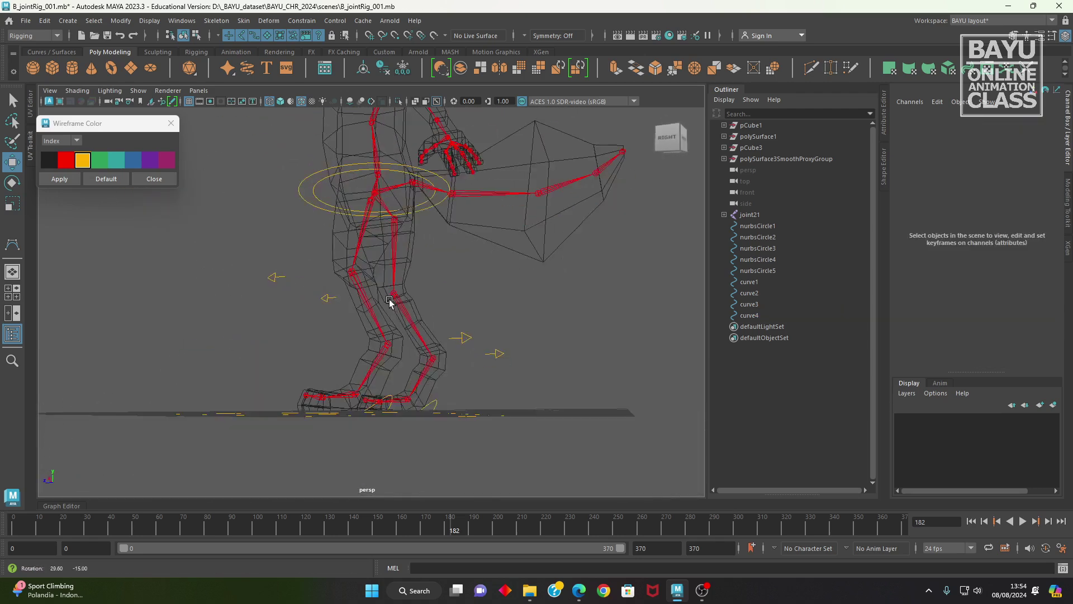
{"action": "left_click_drag", "start_coordinate": [585, 381], "coordinate": [491, 352], "text": "alt"}
{"action": "left_click_drag", "start_coordinate": [451, 313], "coordinate": [451, 459]}
{"action": "scroll", "coordinate": [470, 395], "scroll_direction": "down", "scroll_amount": 3}
{"action": "left_click_drag", "start_coordinate": [452, 419], "coordinate": [460, 201], "text": "shift"}
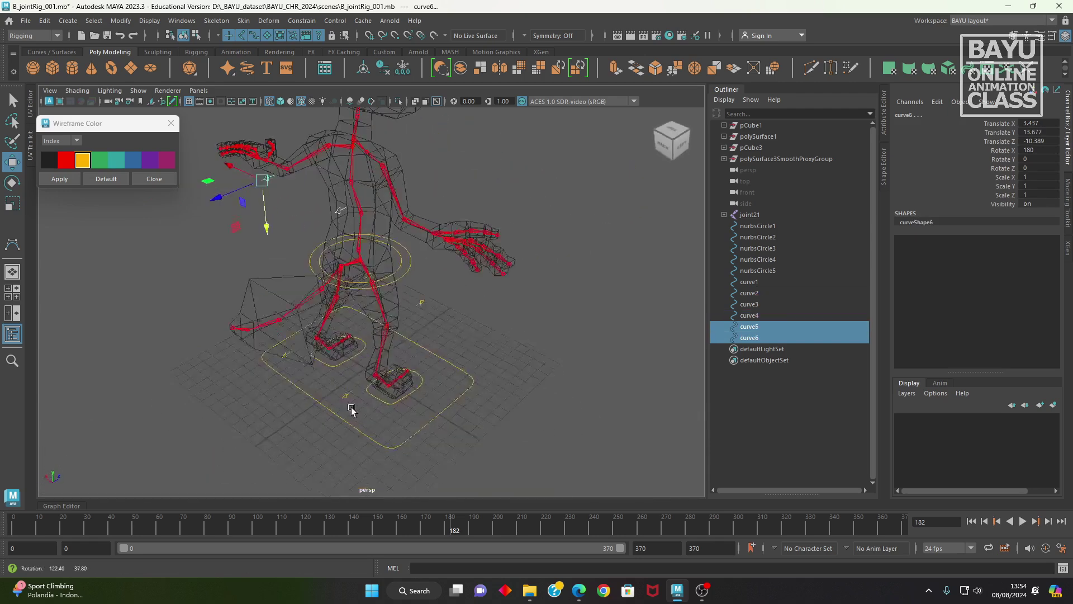